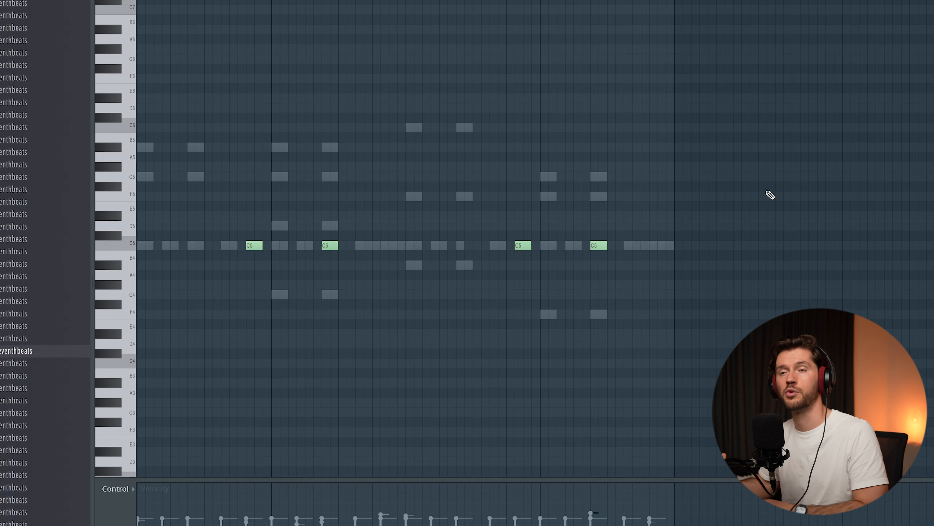
- Route the Percussion 41 channel to mixer insert 5, lower its fader to about -5 dB and play the pattern to check the level
key("space")
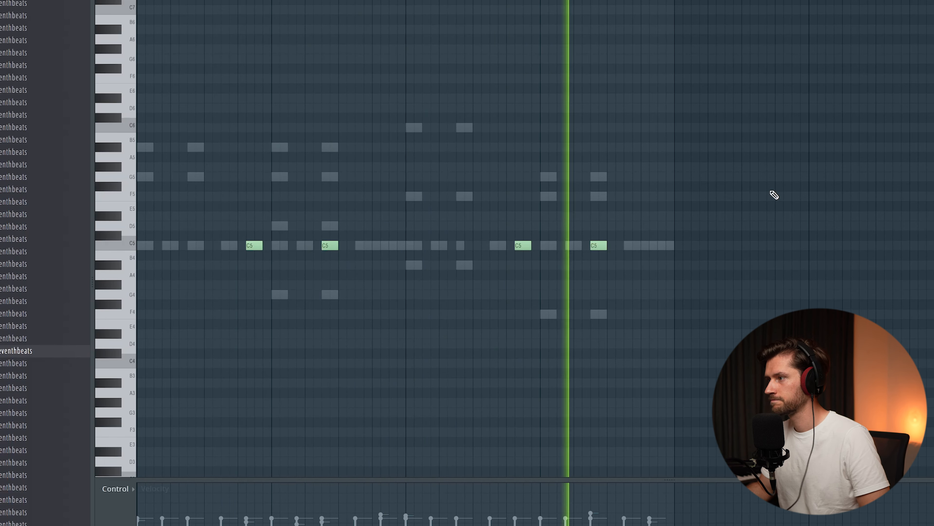
key("space")
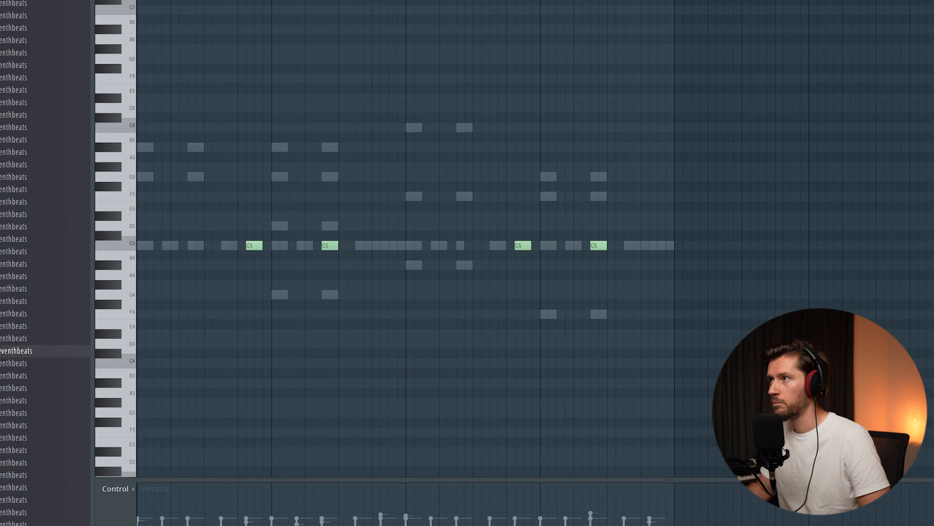
key("F6")
key("F9")
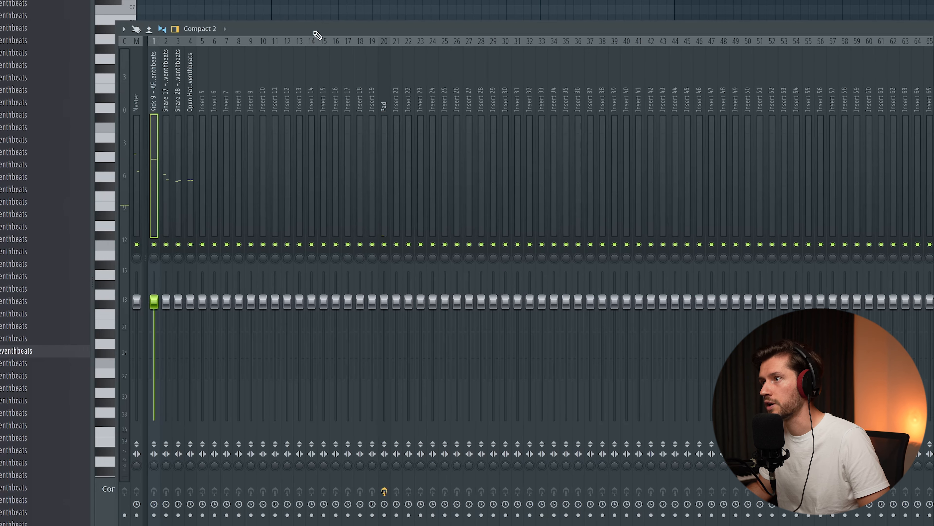
right_click(204, 93)
mouse_move(271, 169)
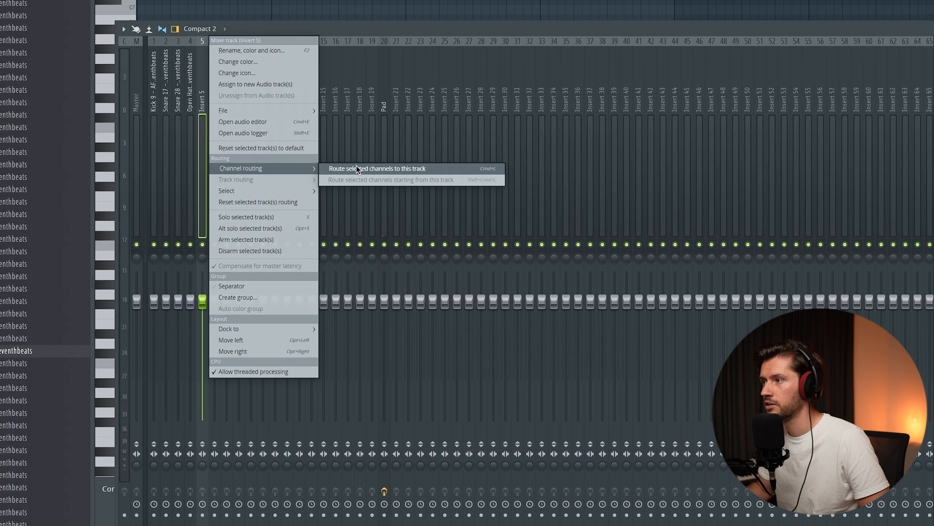
left_click(352, 168)
left_click_drag(199, 315, 199, 334)
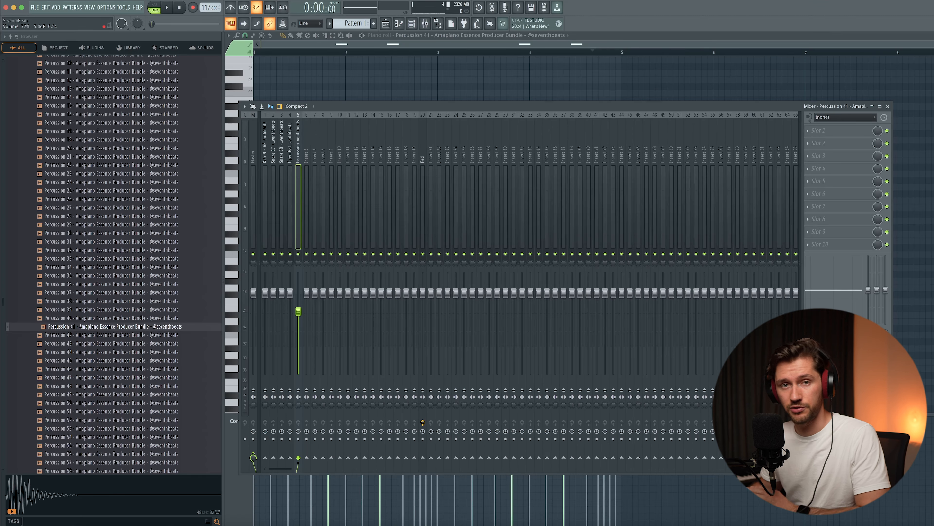
key("space")
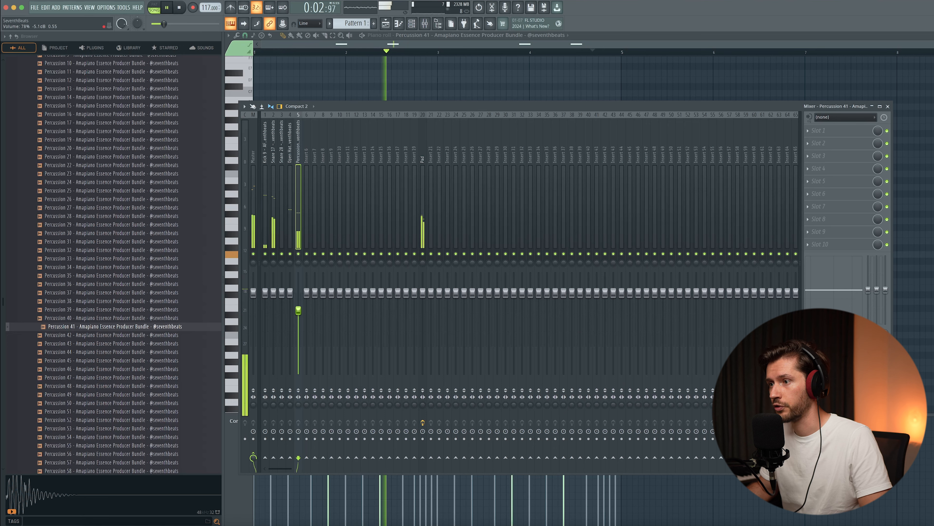
- Route Shaker Loop 4 and Percussion Loop 12 to consecutive mixer tracks starting at insert 10, and lower the percussion loop's fader
key("F5")
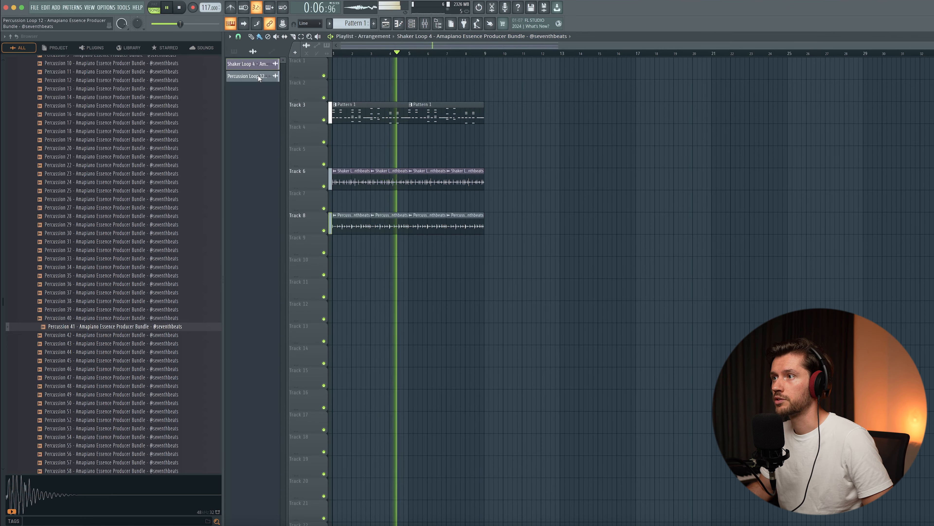
left_click(425, 24)
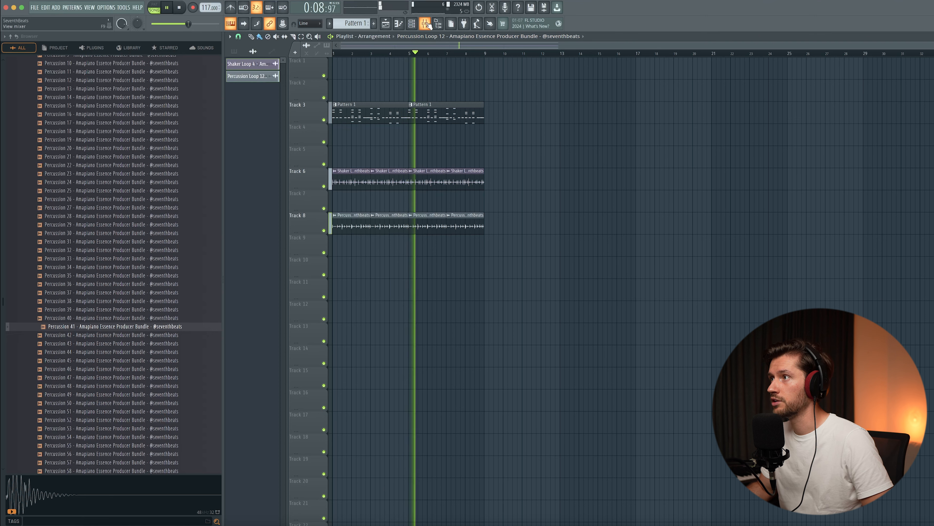
left_click(341, 147)
right_click(340, 147)
mouse_move(379, 203)
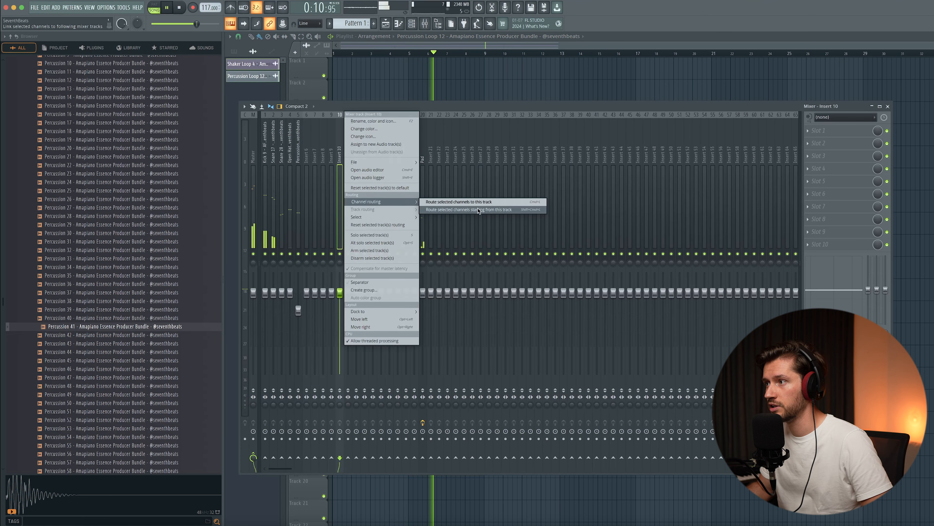
left_click(478, 211)
mouse_move(348, 297)
left_mouse_down()
mouse_move(340, 299)
mouse_move(348, 342)
mouse_move(348, 312)
left_mouse_up()
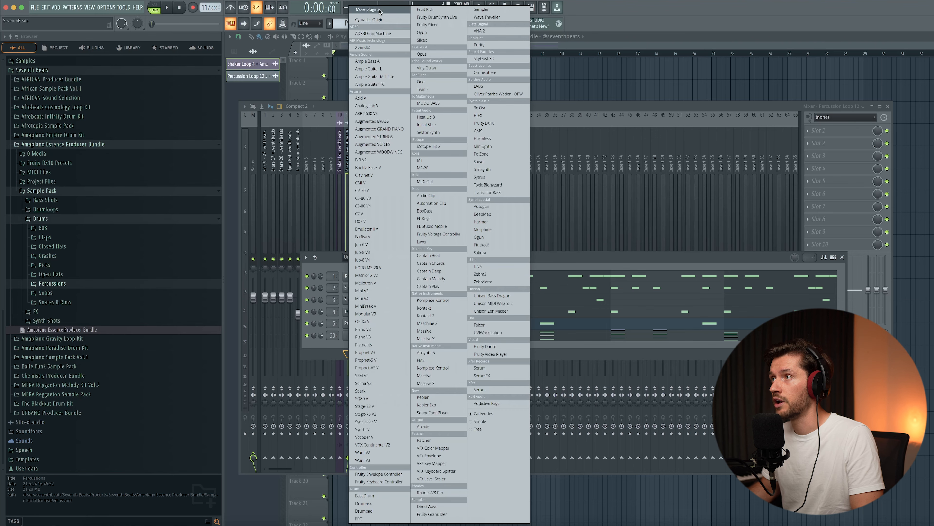
- Search the full list of generator plugins for "dx" and add Fruity DX10 as a new channel
left_click(368, 10)
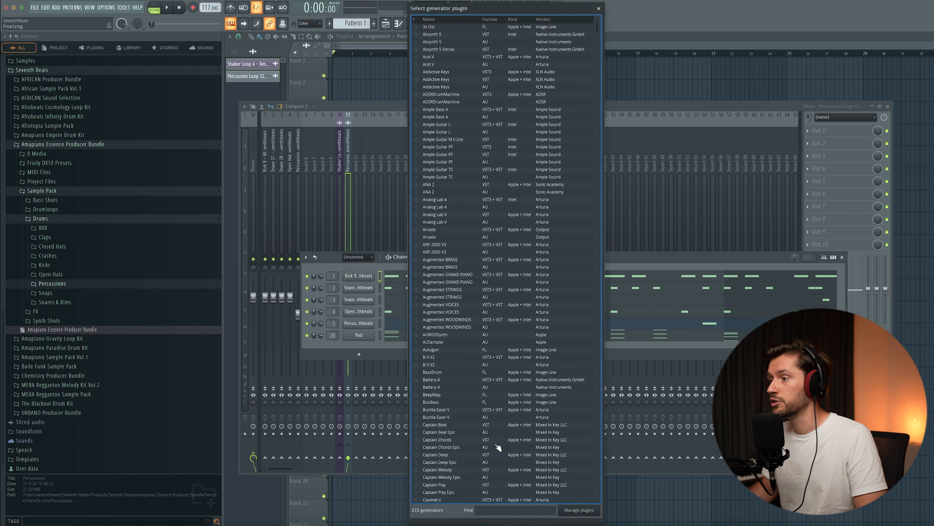
left_click(492, 509)
type("dx")
double_click(447, 42)
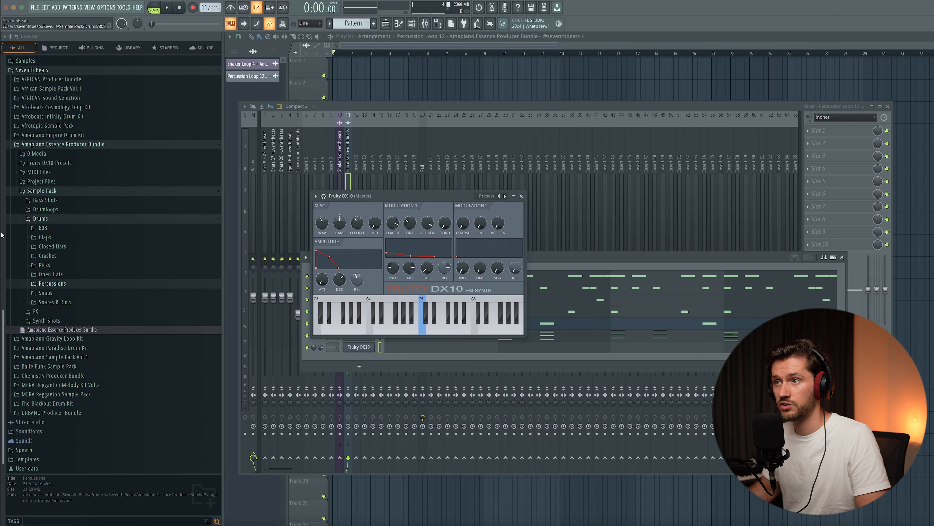
- Load the Log Drum - Low preset from the Amapiano Essence Producer Bundle's Fruity DX10 Presets into the synth and close its window
left_click(42, 218)
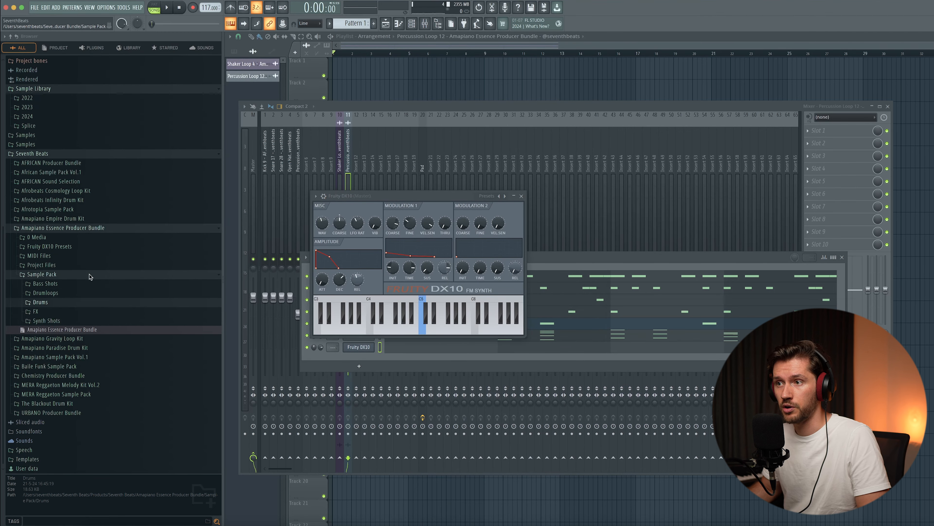
left_click(46, 248)
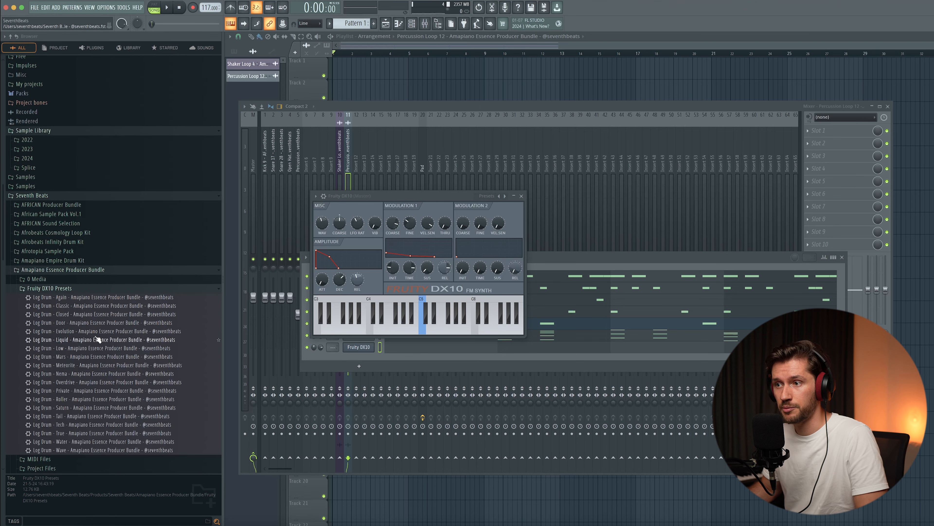
scroll(97, 340, "down", 2)
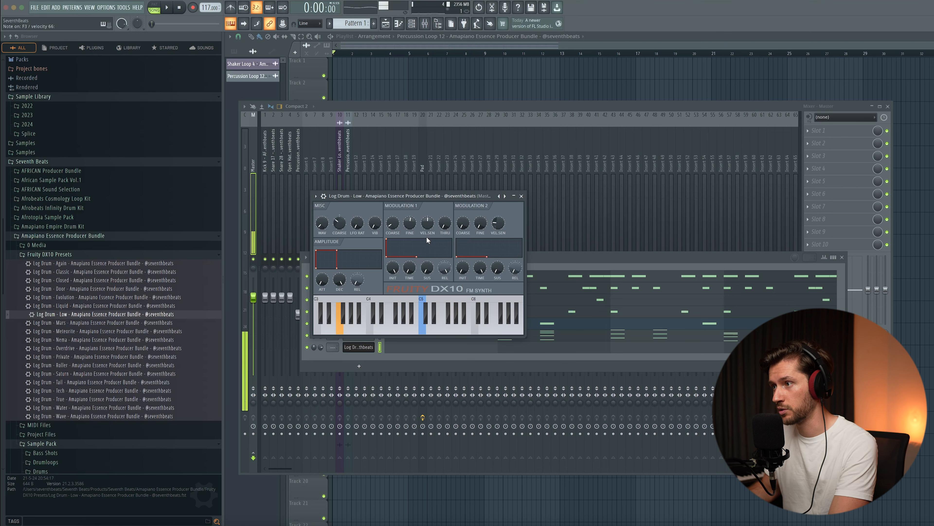
left_click(521, 195)
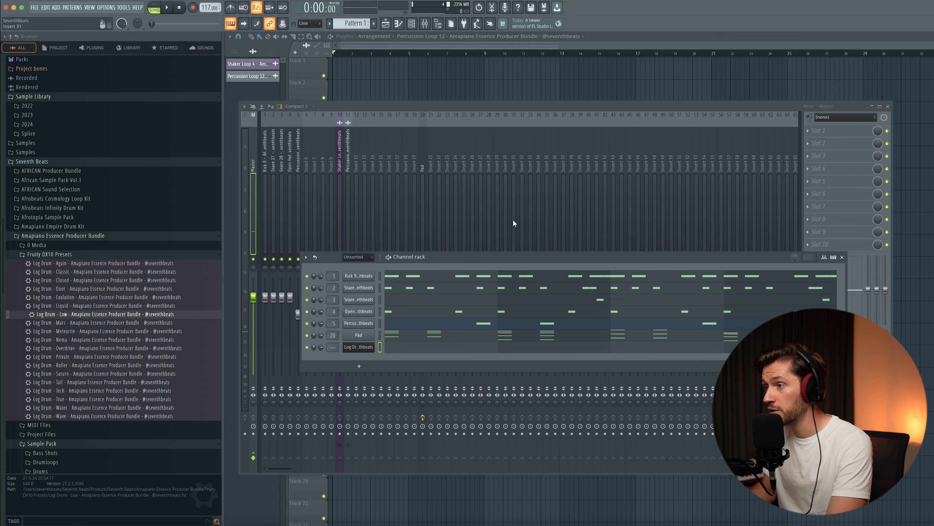
- Place half-bar log drum notes C4, G4, F4 and F4 at the starts of bars 1 to 4 in the piano roll
left_click(398, 346)
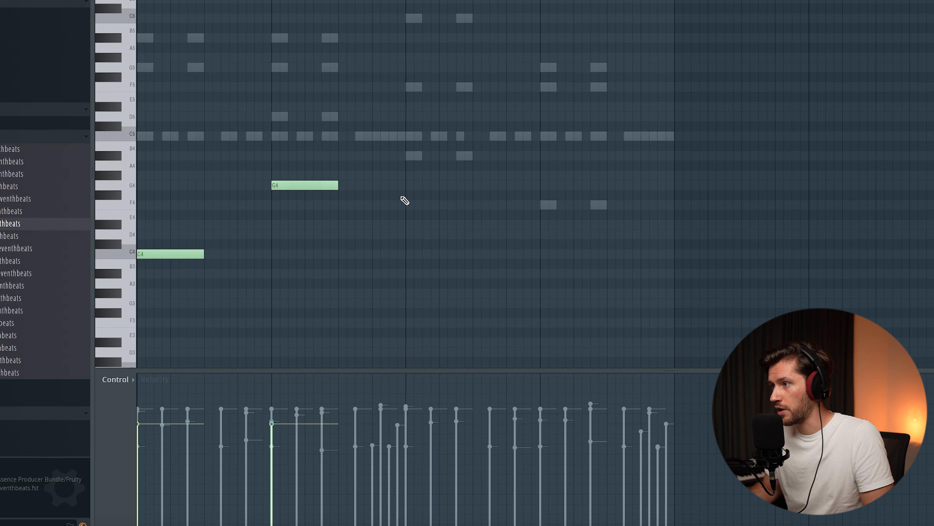
left_click(405, 201)
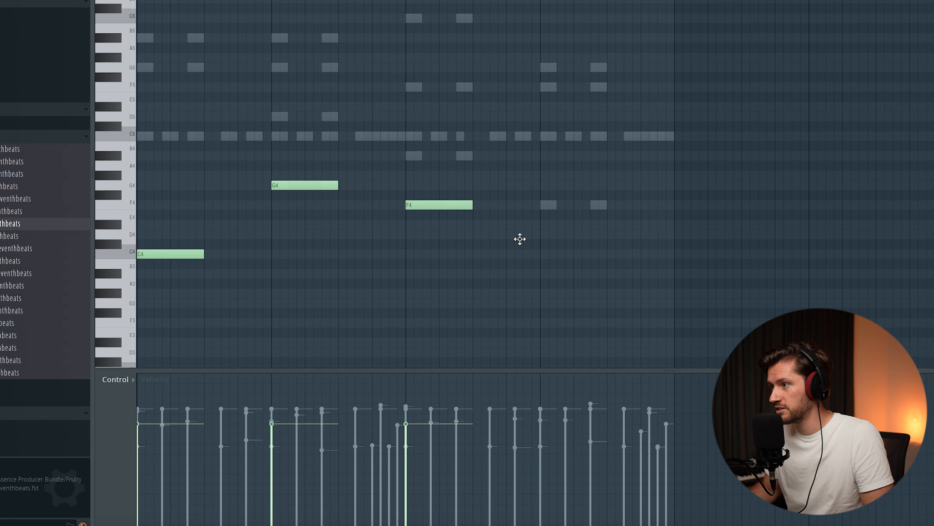
left_click(539, 206)
- Move the log drum's bar 2 note down to G3 and its bar 3 note down to A#3, checking by playback
left_click_drag(306, 182, 304, 242)
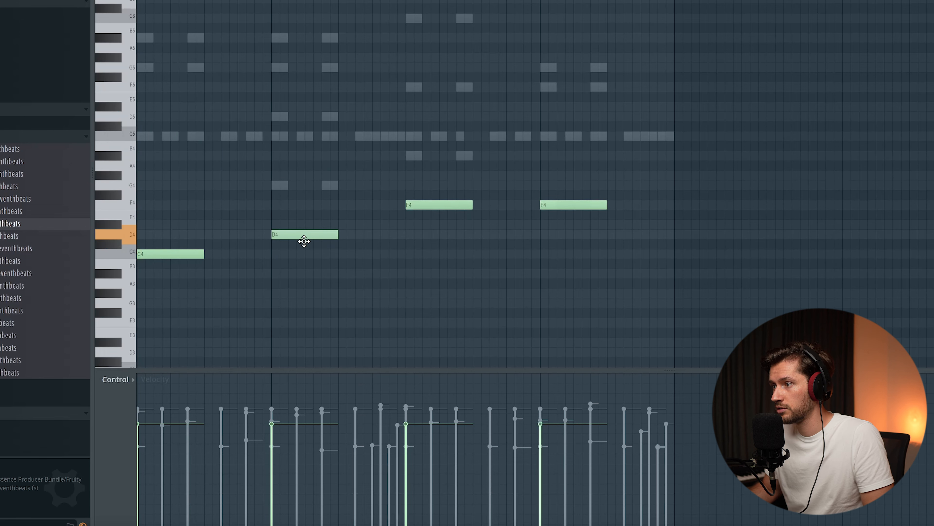
key("space")
left_click_drag(418, 205, 417, 269)
left_click_drag(276, 236, 301, 285)
right_click(302, 286)
key("space")
mouse_move(286, 235)
left_mouse_down()
mouse_move(286, 295)
mouse_move(296, 307)
left_mouse_up()
left_click(273, 182)
right_click(292, 188)
mouse_move(427, 275)
left_mouse_down()
mouse_move(426, 294)
mouse_move(426, 273)
left_mouse_up()
scroll(449, 207, "down", 1)
left_click(428, 123)
right_click(428, 124)
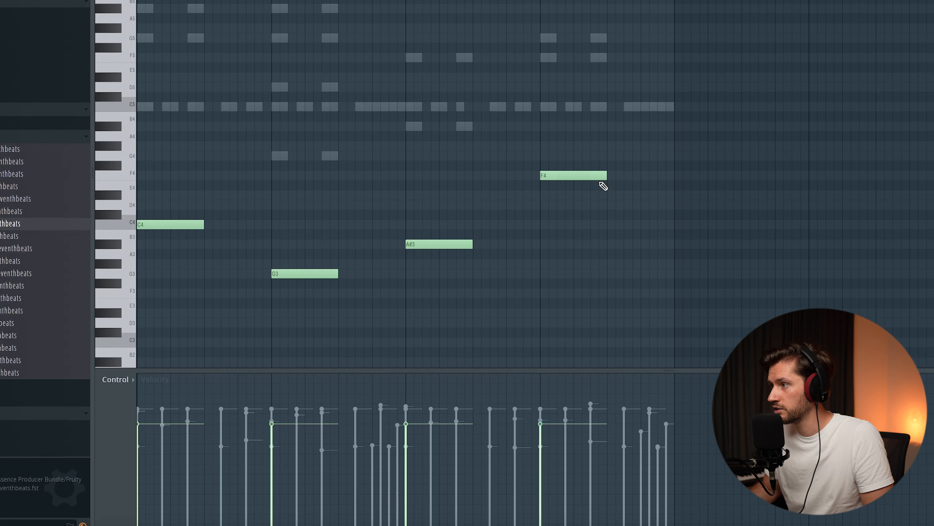
- Transpose the bar 4 log drum note down one octave to F3 and play back the bassline
right_click(598, 178)
scroll(547, 110, "down", 5)
left_click(541, 27)
left_click(564, 30, "ctrl")
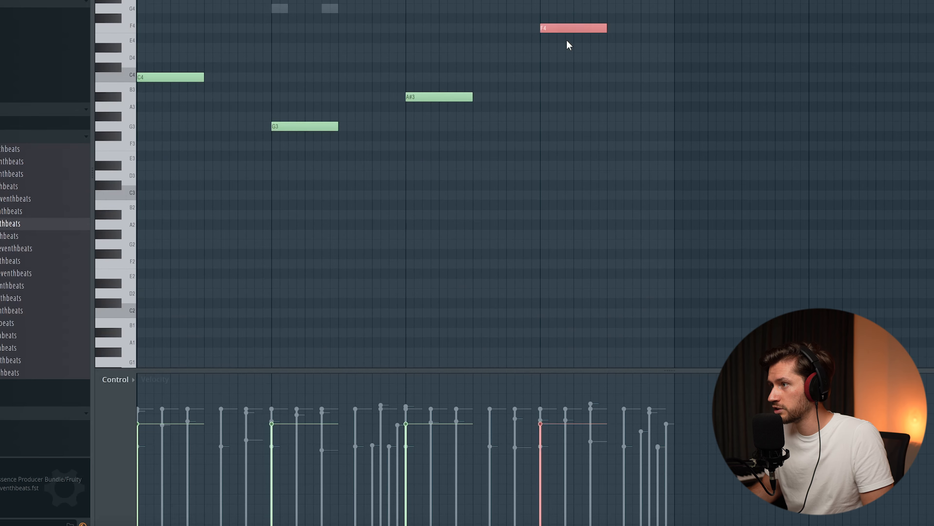
key("ctrl+Down")
key("ctrl+d")
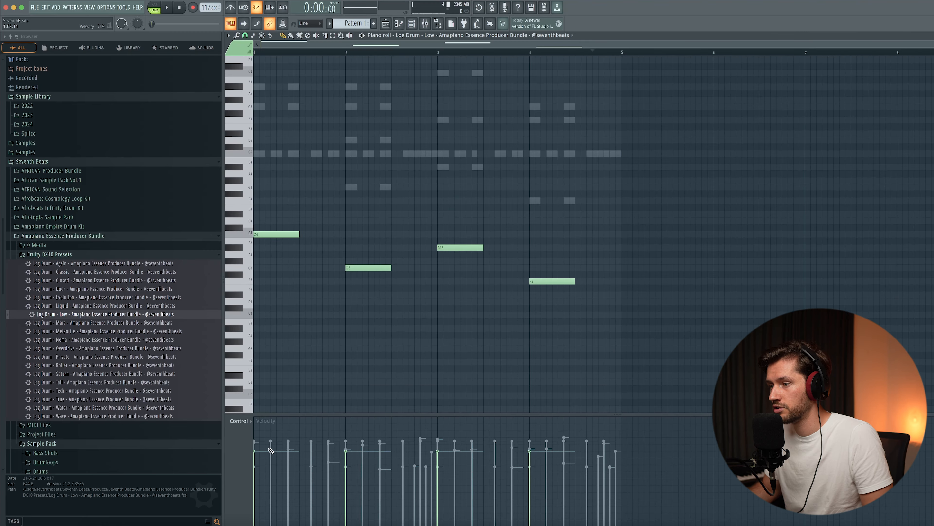
key("space")
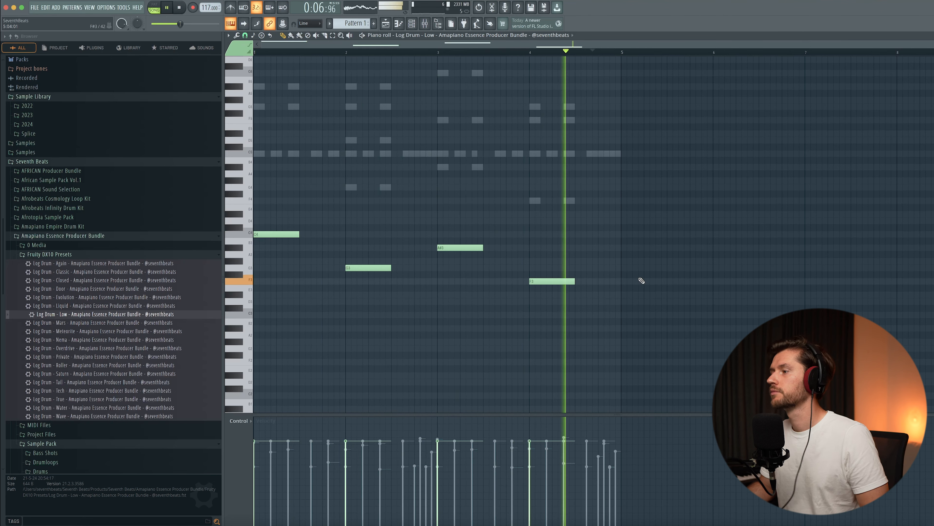
key("space")
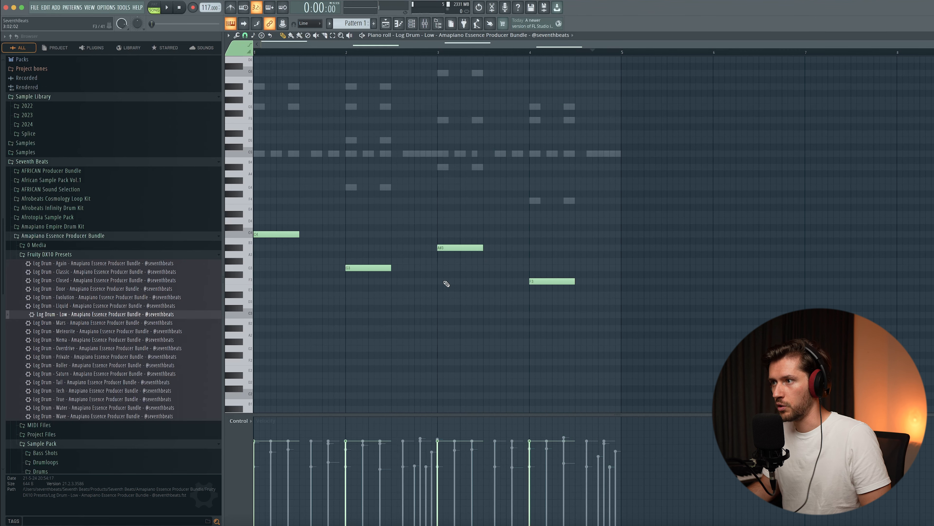
- Shorten all four log drum notes together to three steps each
scroll(447, 284, "up", 1)
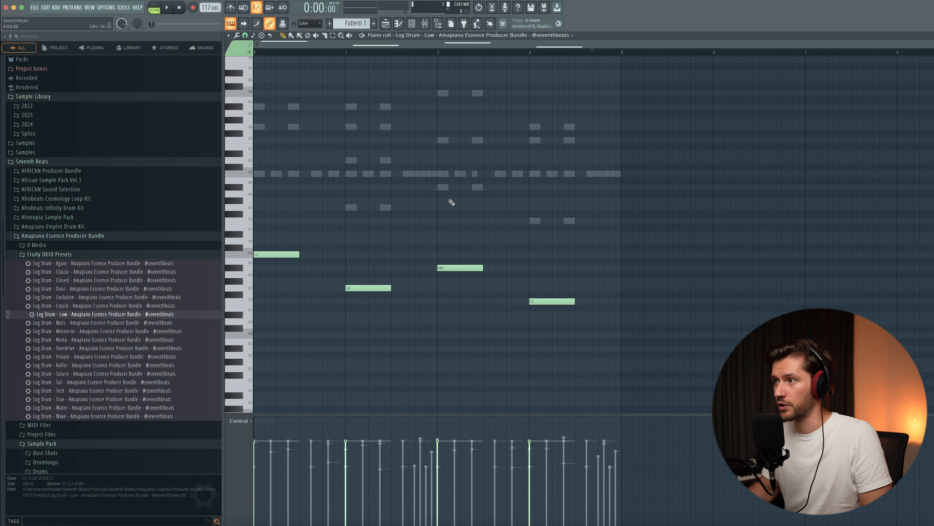
key("ctrl+a")
scroll(452, 202, "down", 1)
left_click_drag(299, 242, 274, 246)
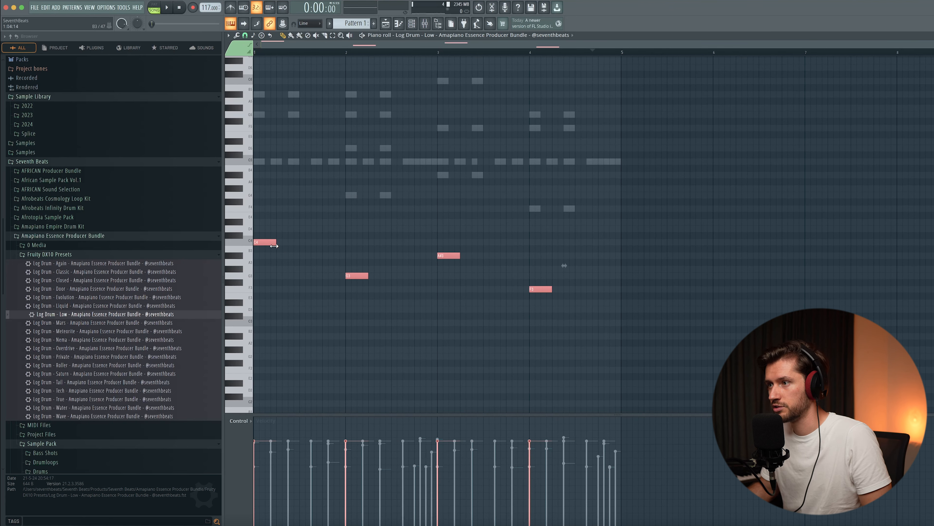
left_click(304, 237)
- Add a six-step C4 note at step 11 of bar 1 and a two-step G4 slide note at step 15
left_click(329, 242)
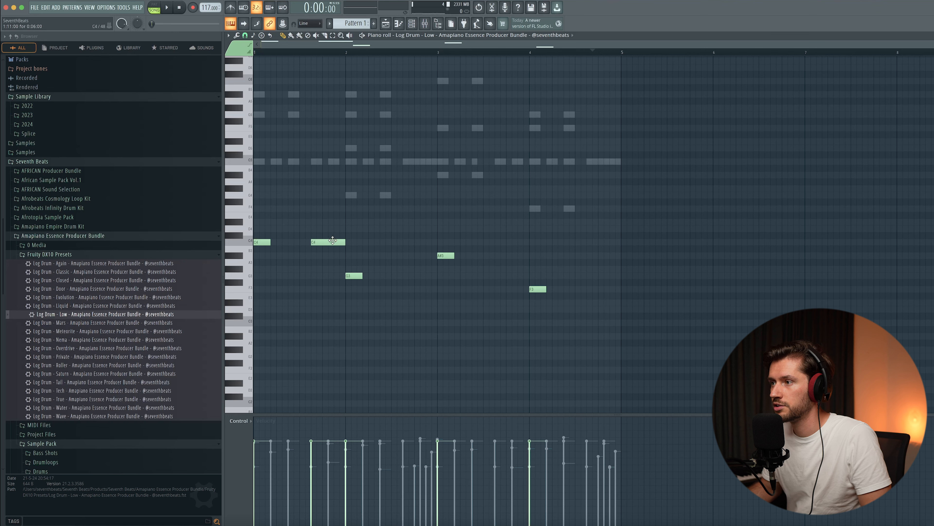
left_click(261, 243)
left_click(339, 197)
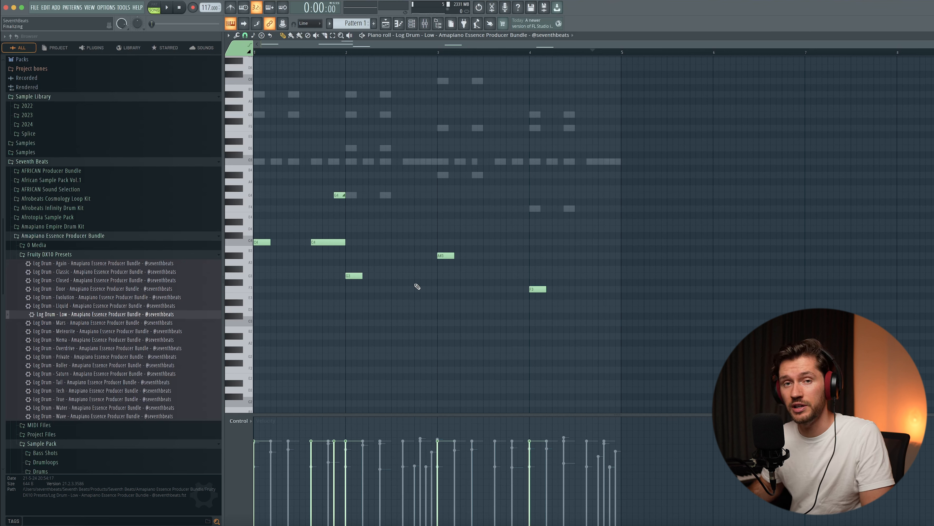
- Add a six-step G3 note at step 11 of bar 2 and a two-step A#4 slide note over its end
key("space")
left_click(405, 276)
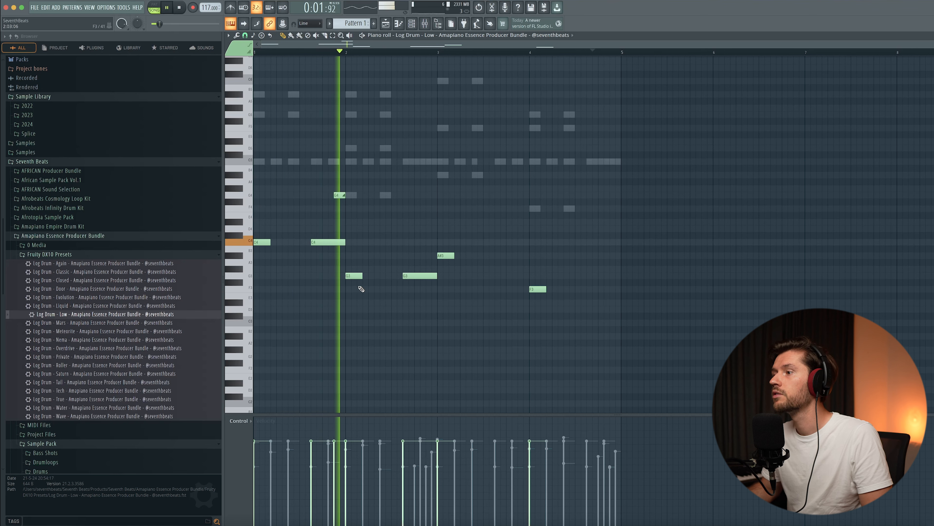
key("space")
left_click(428, 209)
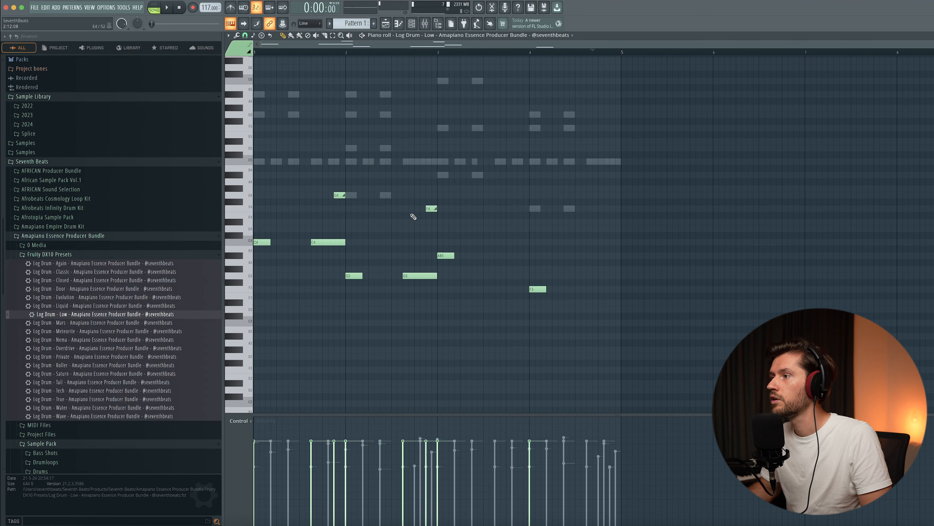
left_click_drag(431, 207, 432, 173)
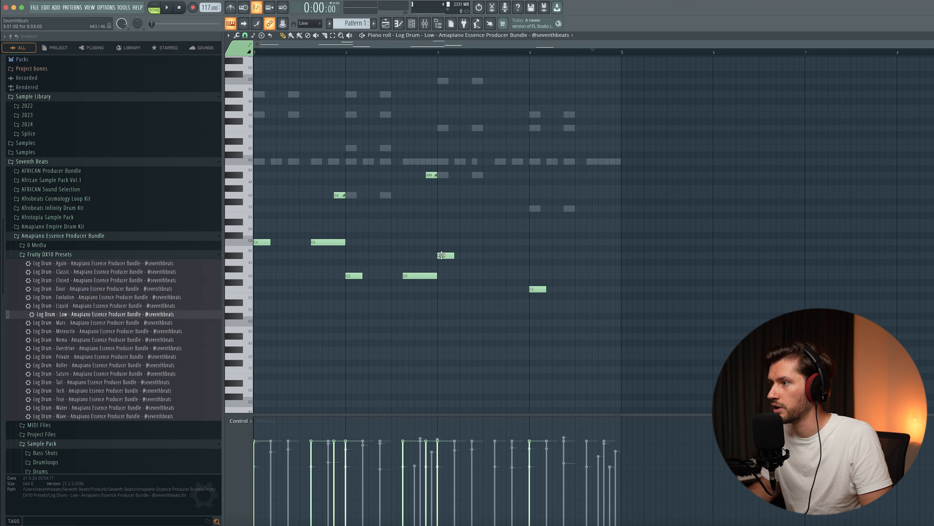
- Add six-step A#3 and F3 notes at step 11 of bars 3 and 4, plus an F3 slide ending bar 3, and play back
left_click(498, 256)
left_click(590, 290)
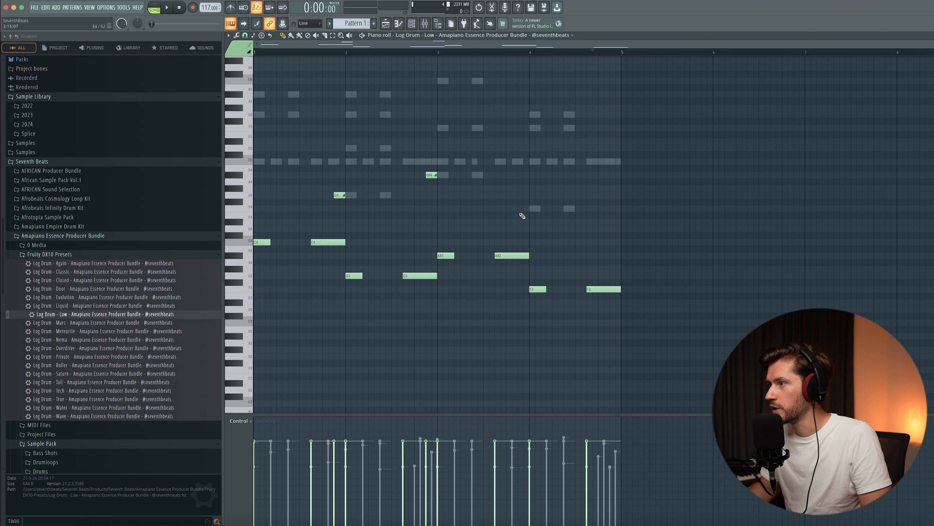
left_click(520, 289)
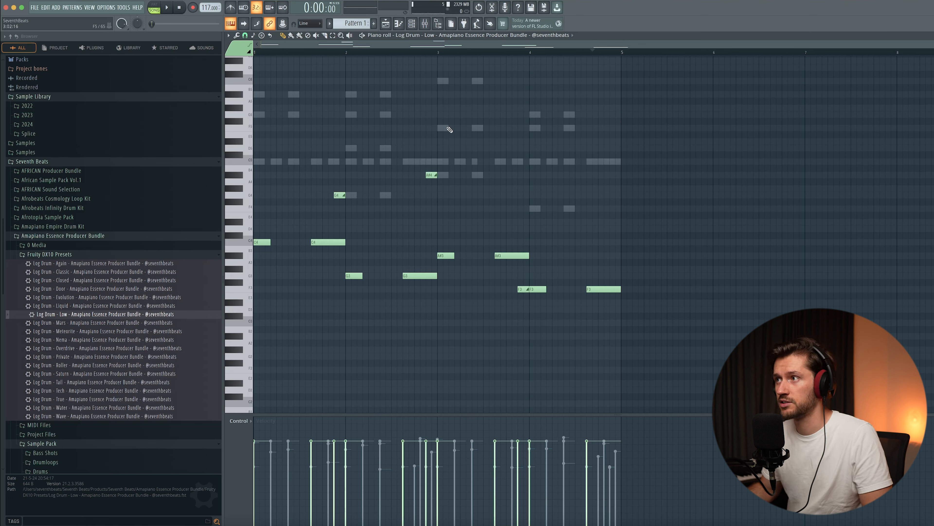
key("space")
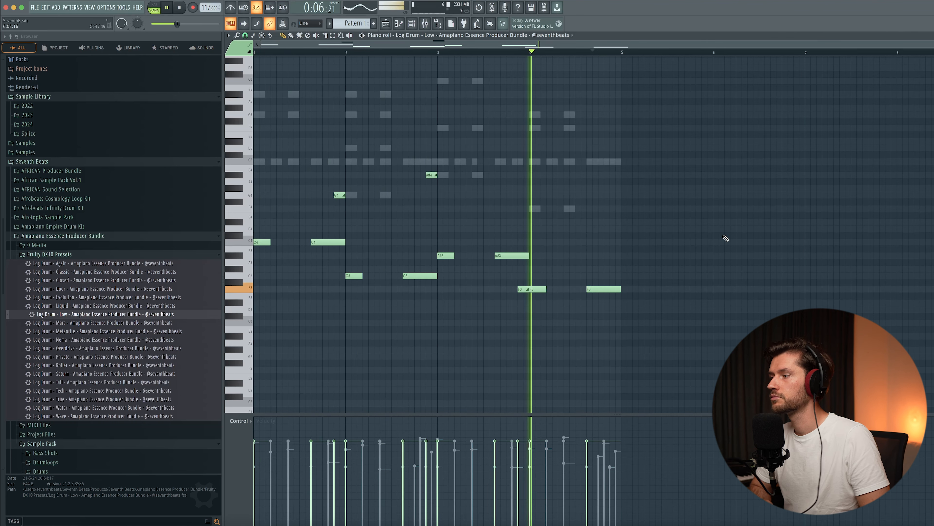
key("space")
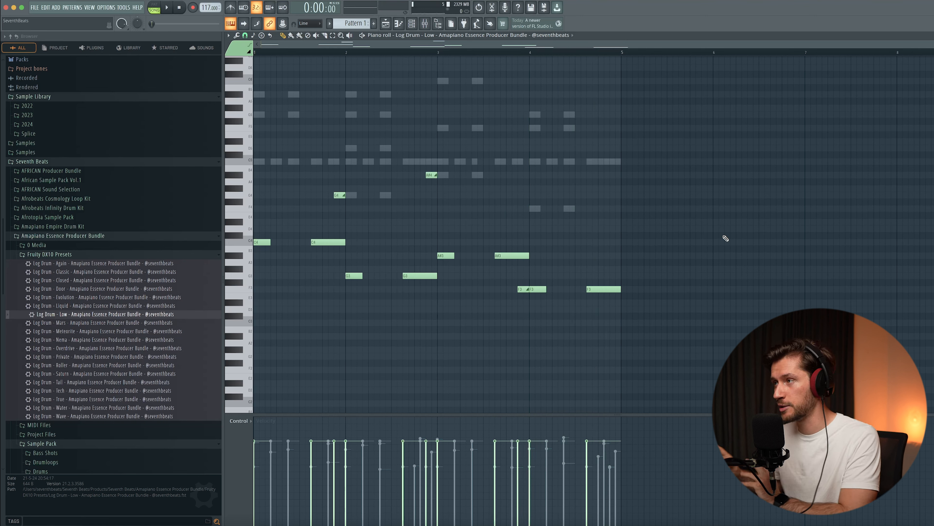
- Add a new Fruity DX10 channel to the channel rack, finding the generator with the search term dx
key("F6")
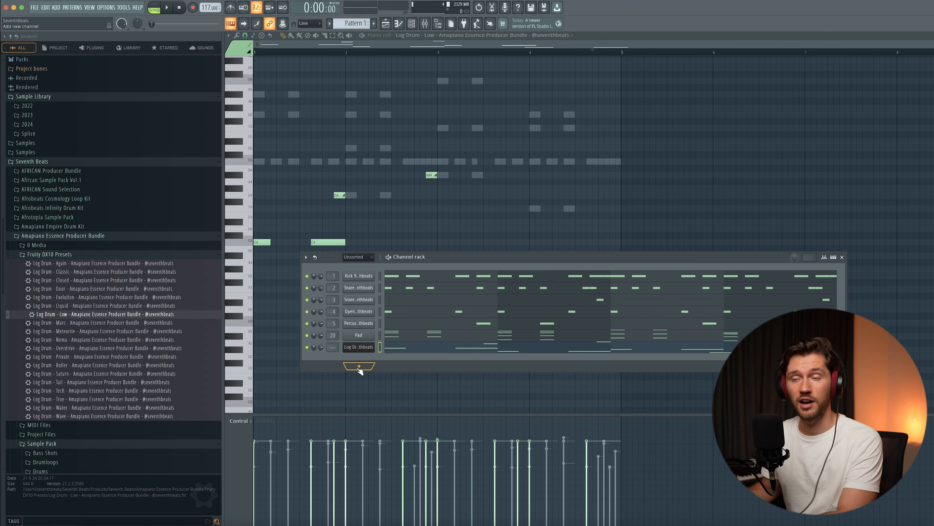
left_click(359, 369)
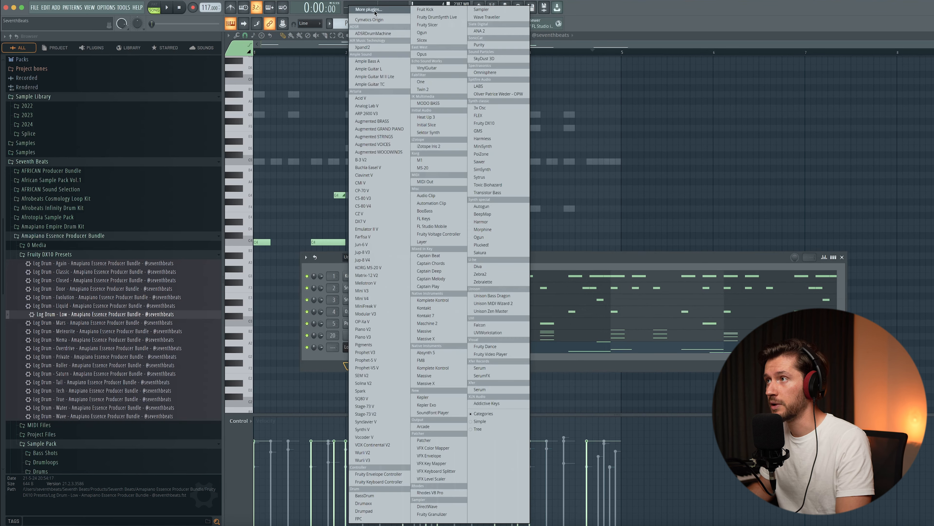
left_click(369, 9)
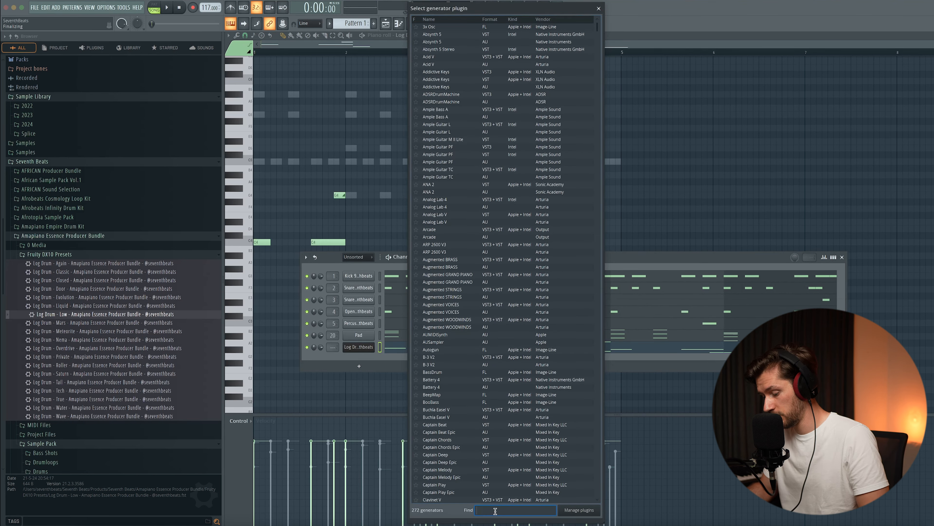
type("dx")
left_click(444, 42)
left_click_drag(351, 144, 447, 170)
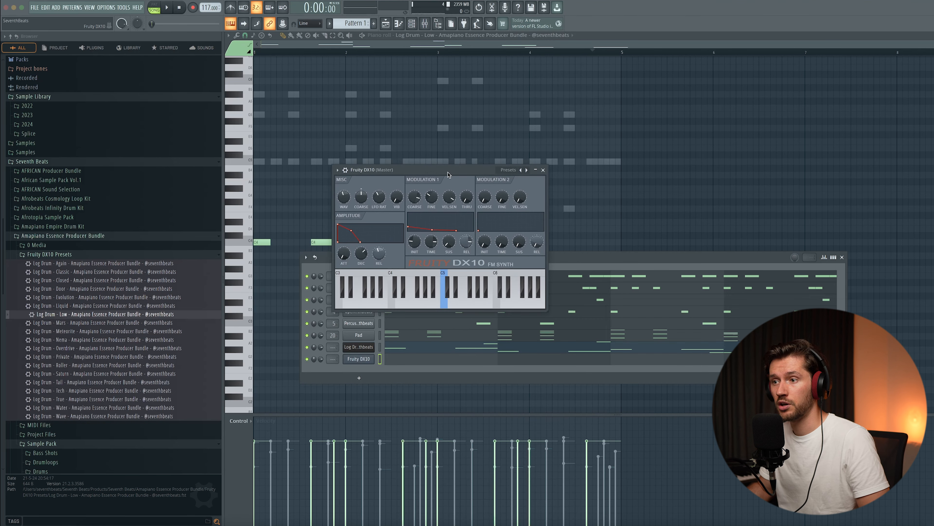
- Load the Log Drum - Classic preset into the new Fruity DX10 channel and audition it
left_click(87, 271)
left_click_drag(89, 271, 444, 248)
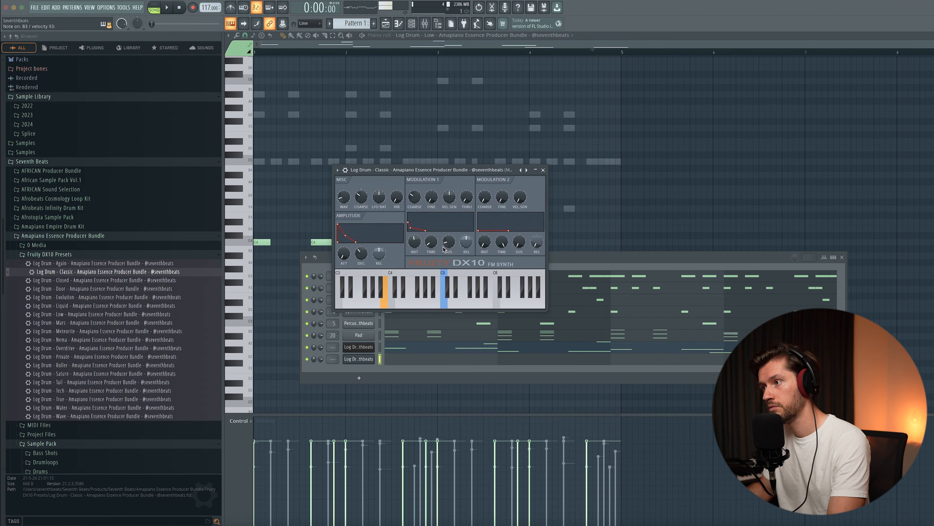
left_click(542, 170)
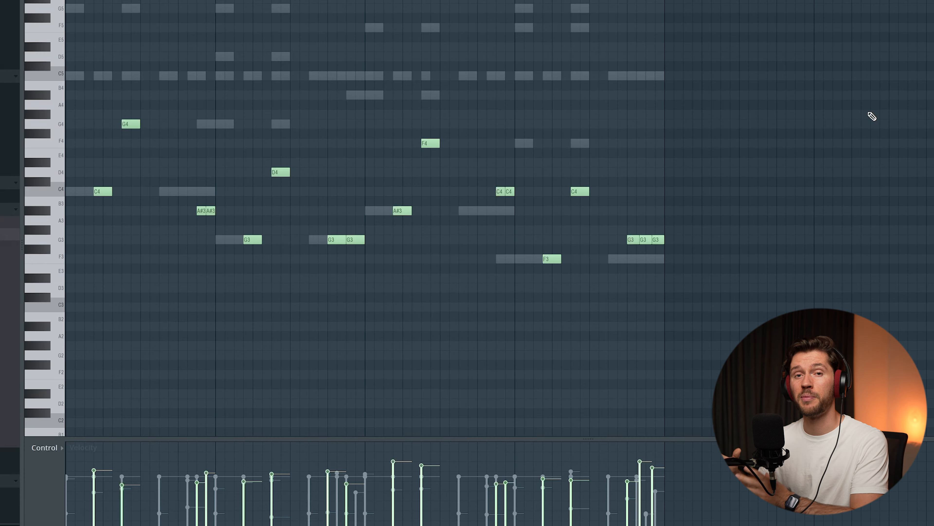
- Play back the second log drum pattern and inspect the three G3 notes ending bar 4 up close
key("space")
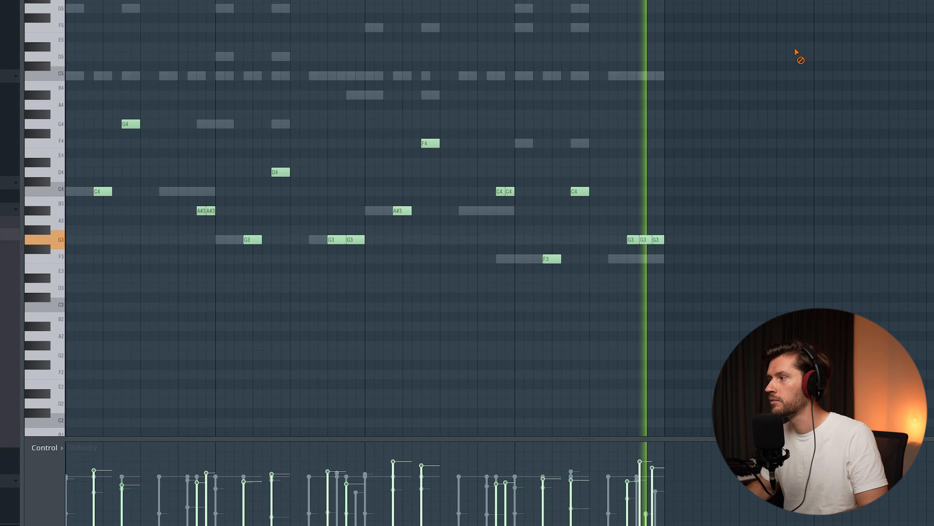
left_click_drag(688, 226, 637, 244)
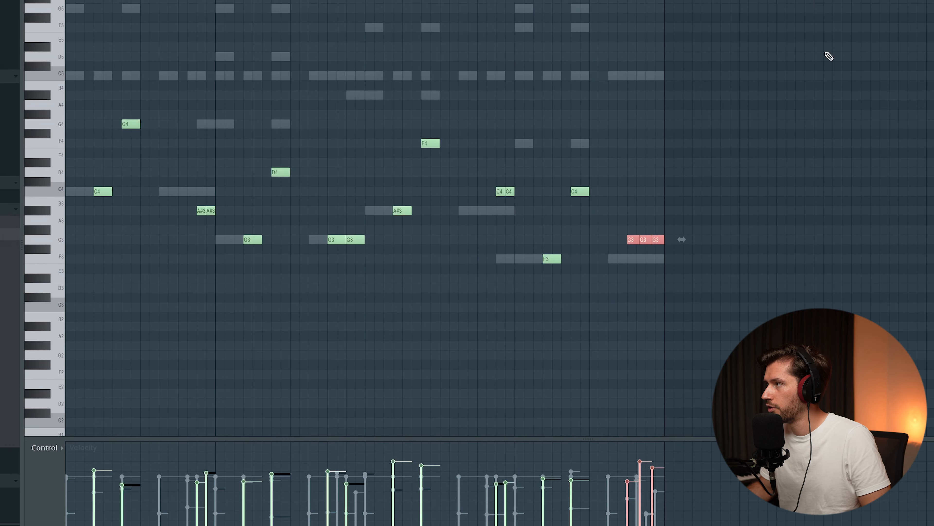
left_click_drag(905, 2, 478, 1)
left_click_drag(350, 1, 780, 1)
right_click(780, 46)
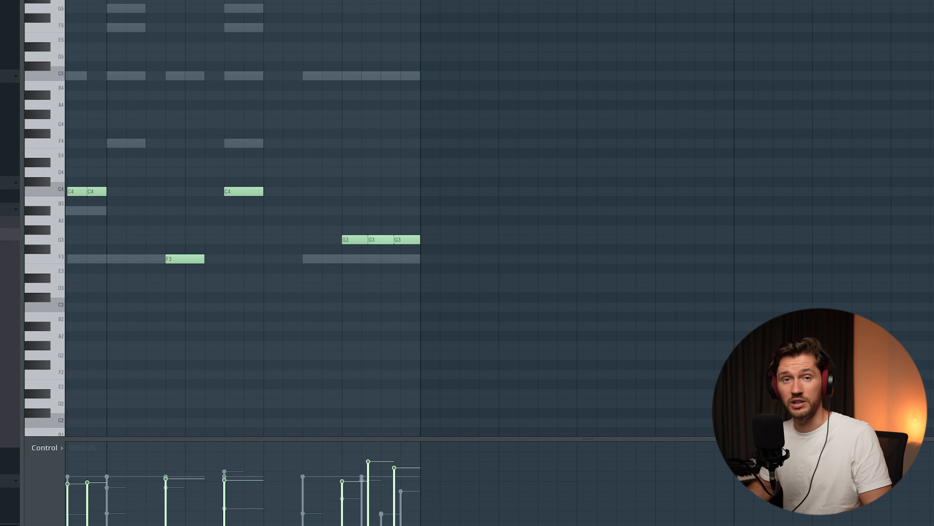
- Set the piano roll snap to 1/3 step and mark the three G3 triplet notes at the end of bar 4
left_click(245, 36)
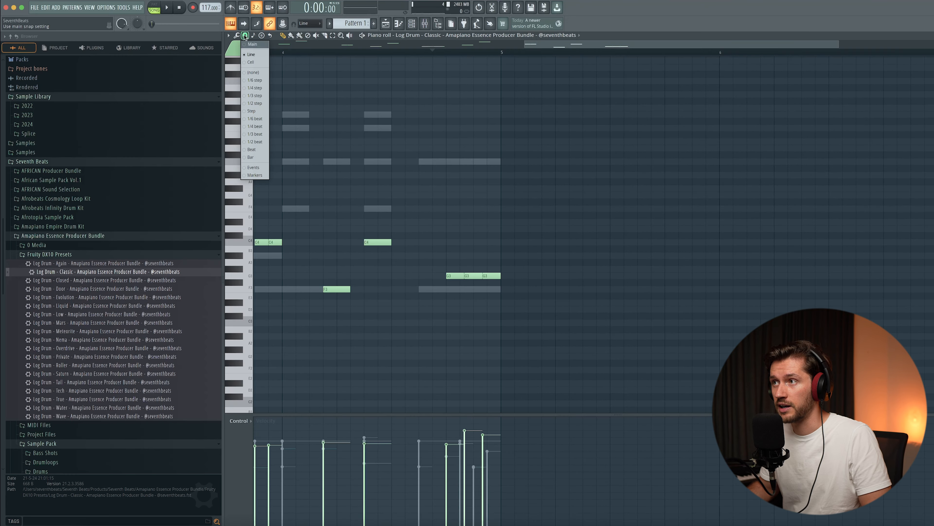
left_click(254, 96)
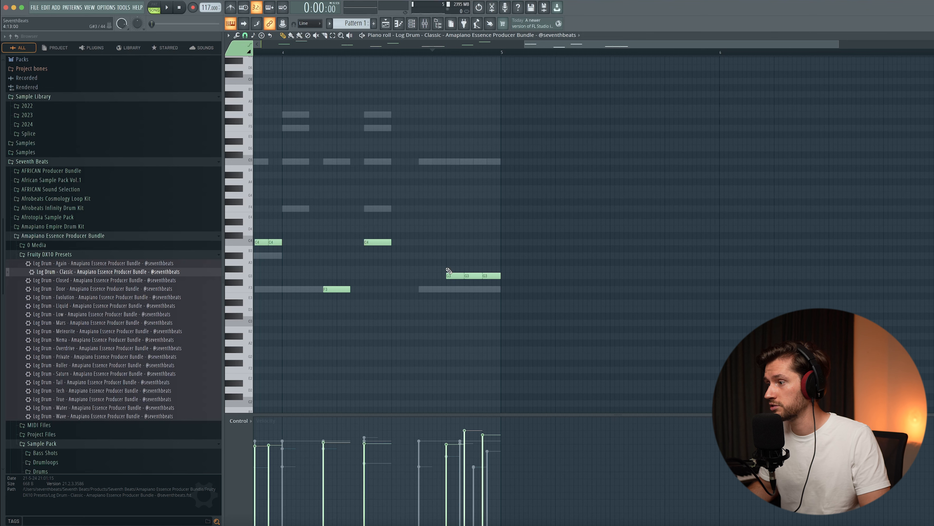
left_click_drag(445, 268, 513, 299)
right_click(548, 243)
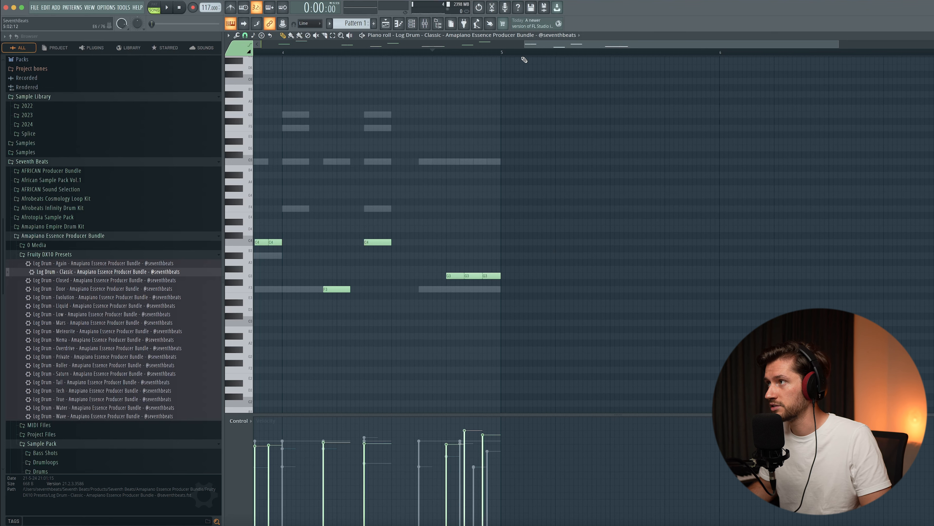
left_click_drag(524, 44, 261, 429)
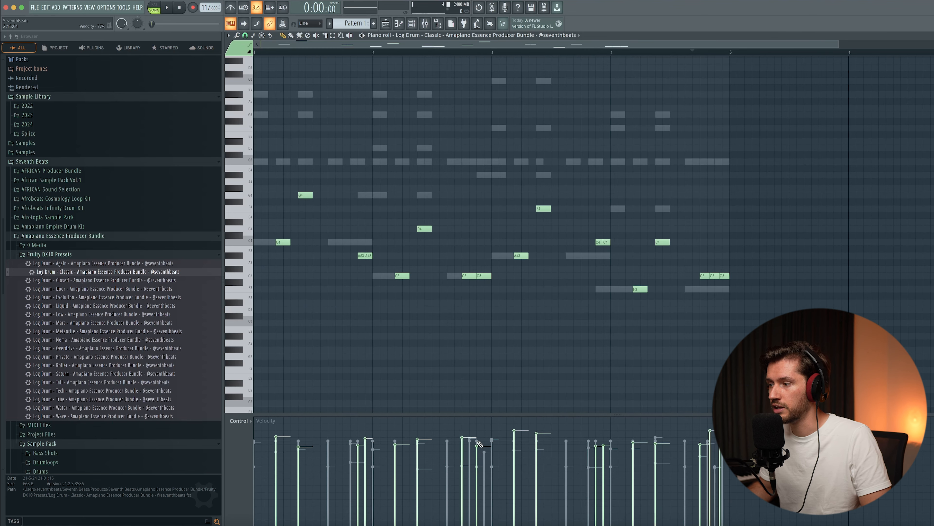
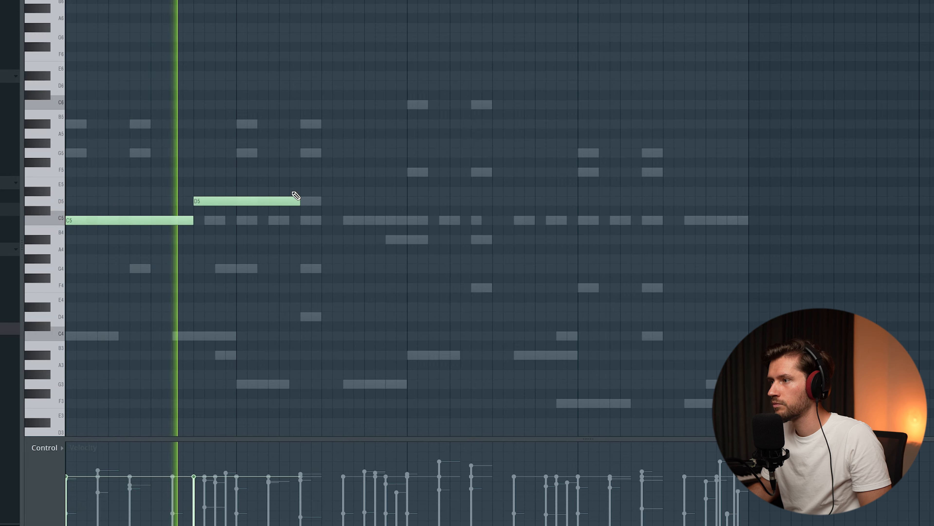
- Extend the melody's D5 note to 12 steps and add an eight-step D#5 note after it, ending bar 2
key("space")
key("space")
left_click_drag(306, 201, 301, 202)
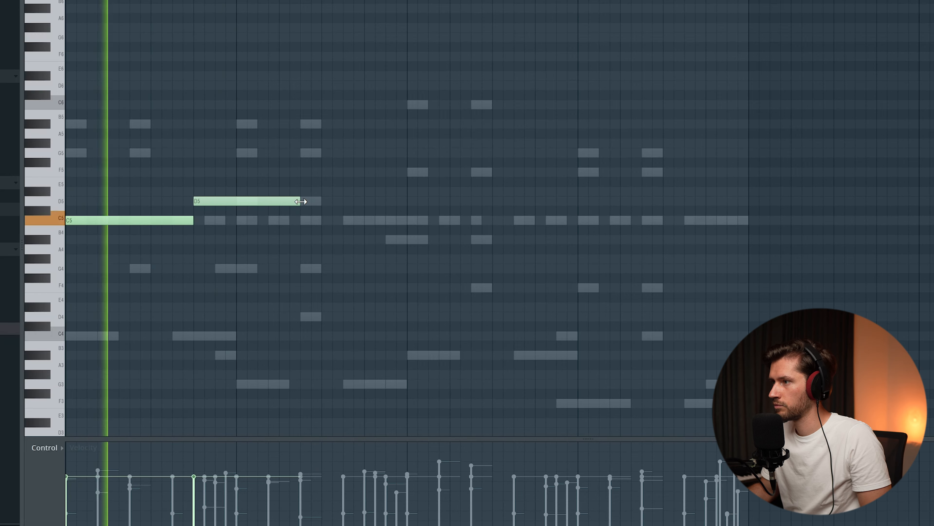
left_click(302, 191)
left_click_drag(384, 192, 405, 192)
left_click_drag(300, 202, 322, 201)
key("space")
key("space")
left_click_drag(427, 191, 407, 192)
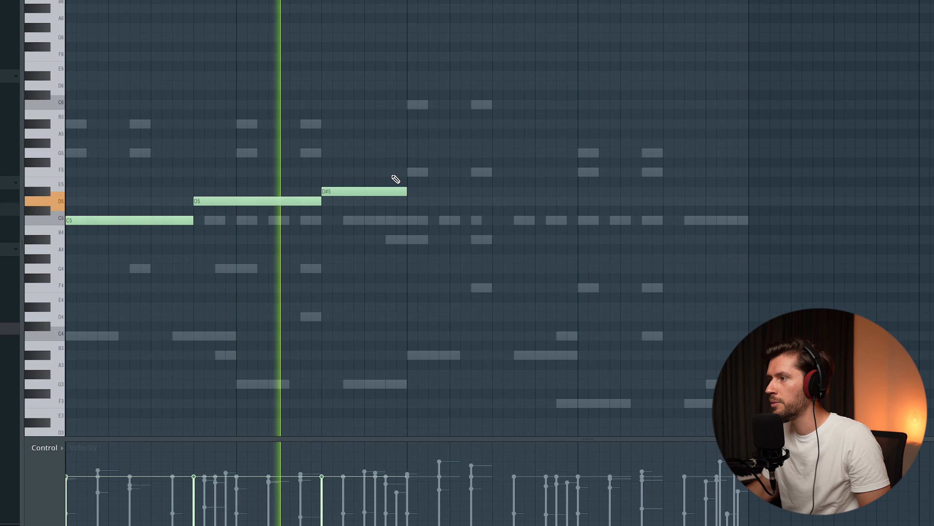
- Continue the melody from bar 3 with a 14-step F5, a ten-step D#5 and an eight-step D5 ending bar 4
left_click(412, 172)
left_click_drag(495, 174, 546, 175)
key("space")
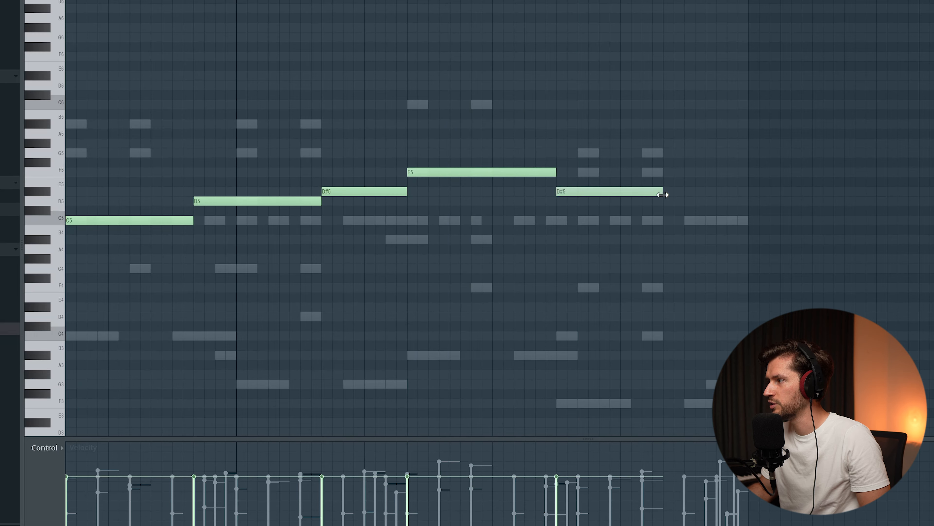
left_click_drag(351, 166, 9, 231)
left_click(673, 33)
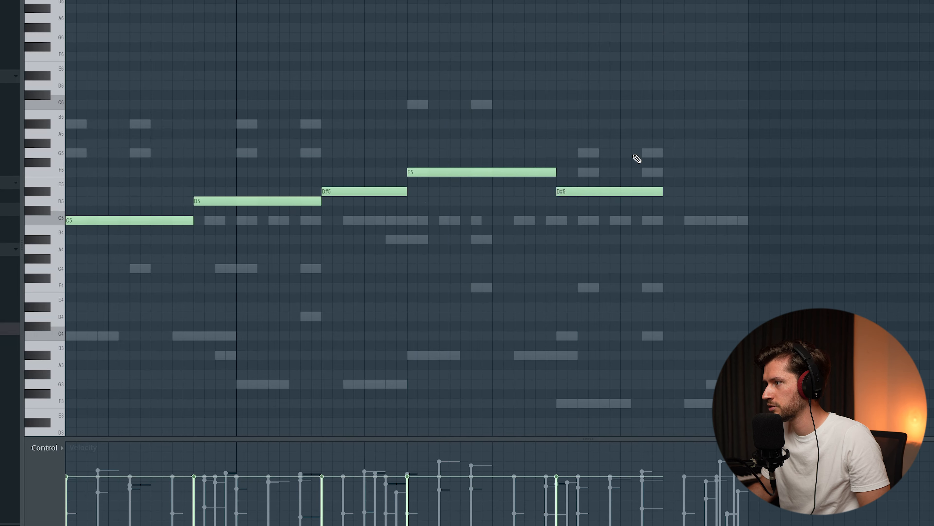
key("space")
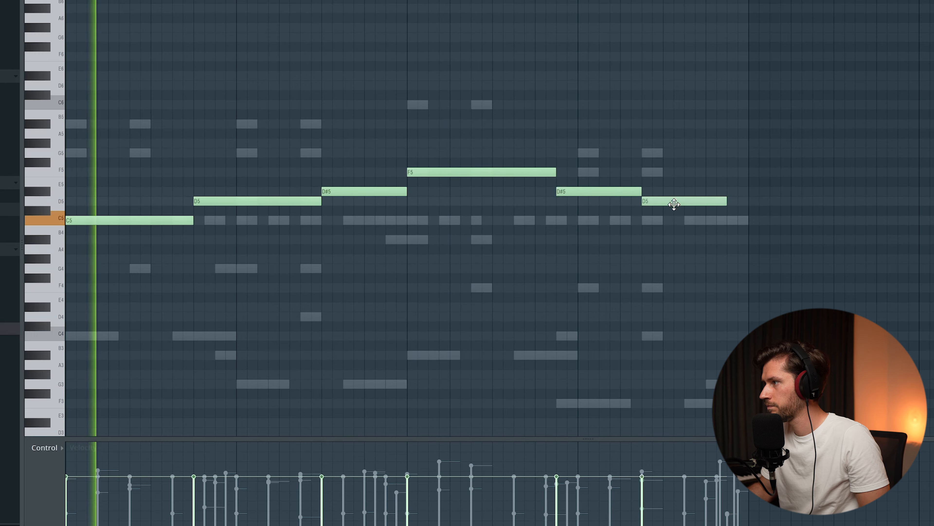
left_click_drag(674, 204, 660, 193)
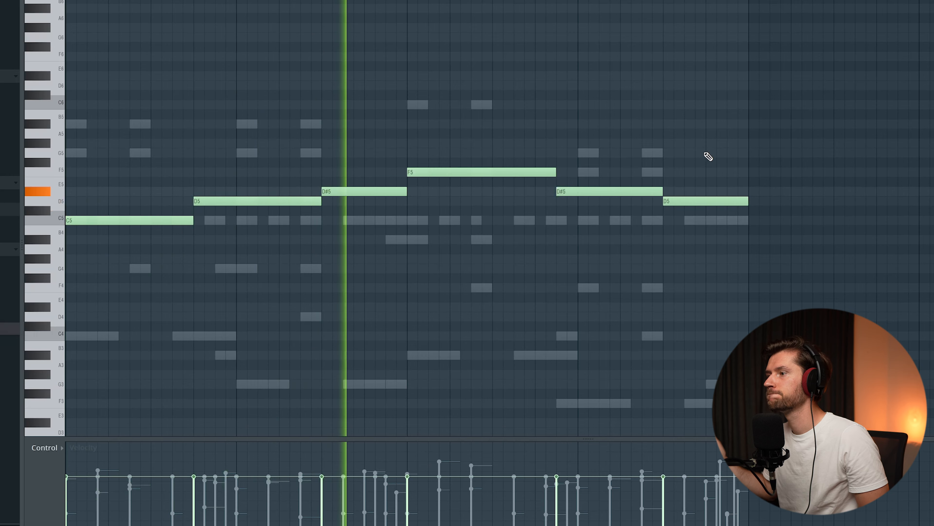
- Shorten the F5 note to 12 steps and start the following D#5 two steps earlier, extending it up to the last D5
left_click_drag(579, 191, 533, 172)
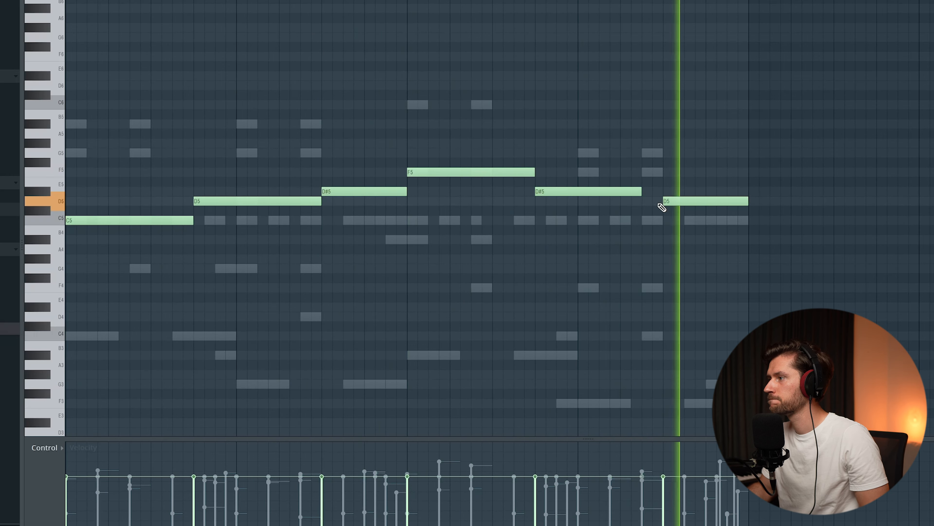
mouse_move(645, 192)
left_mouse_down()
mouse_move(677, 190)
mouse_move(661, 193)
left_mouse_up()
right_click(670, 189)
- Choose a finer snap and shorten all six melody notes together by about half a step
left_click_drag(812, 139, 147, 254)
left_click(53, 1)
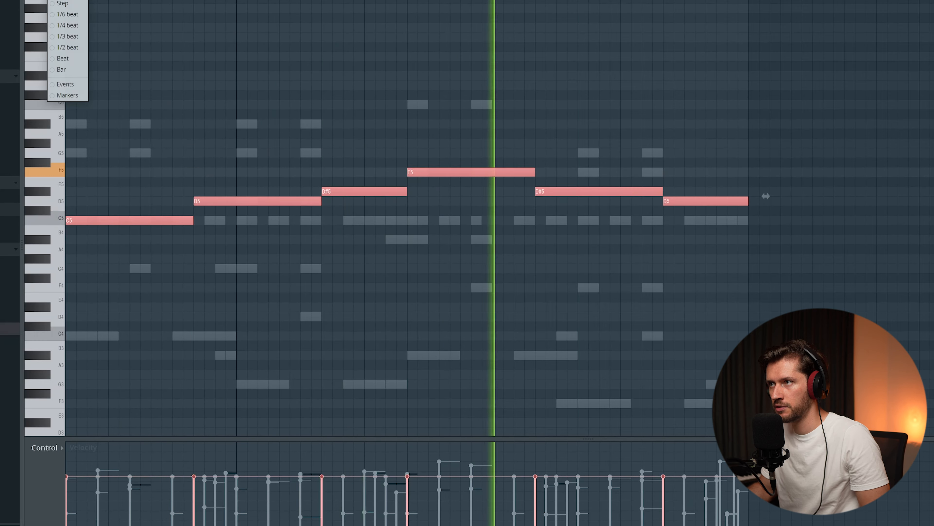
left_click(63, 1)
left_click_drag(814, 119, 65, 320)
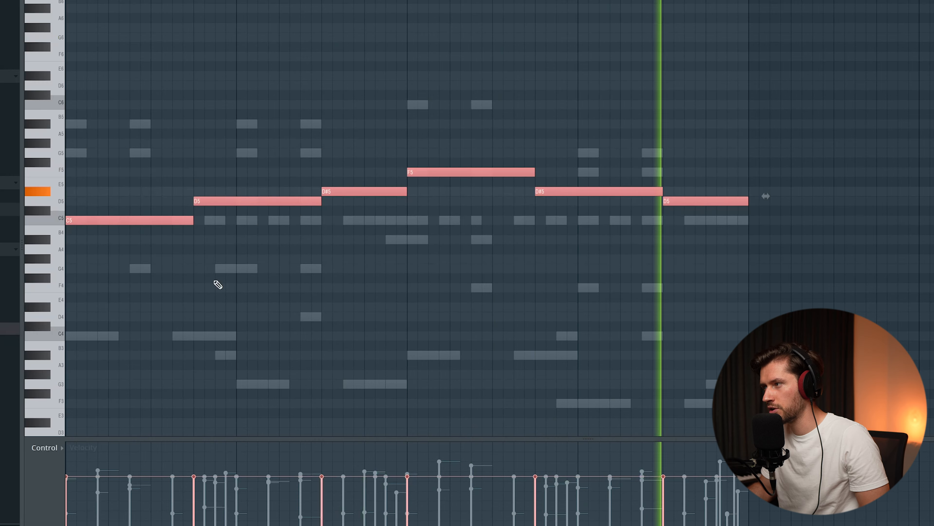
left_click_drag(752, 202, 746, 202)
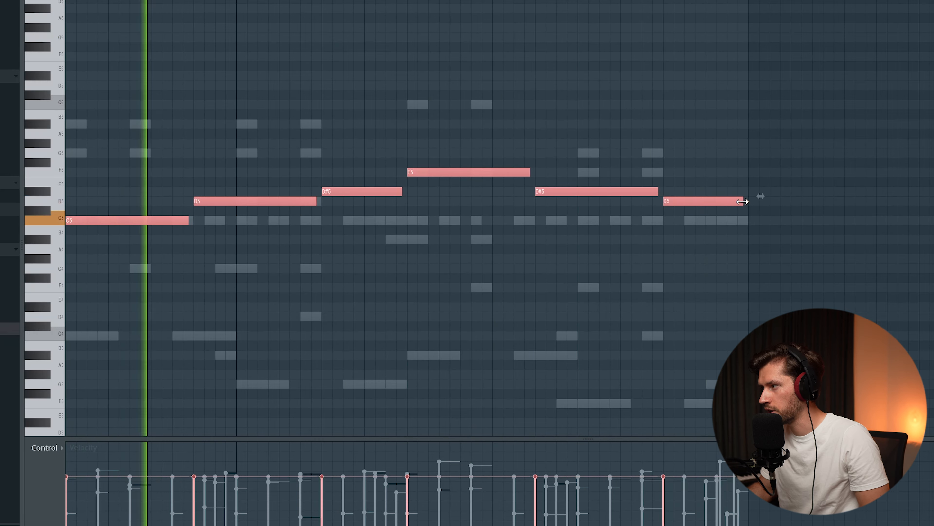
key("ctrl+d")
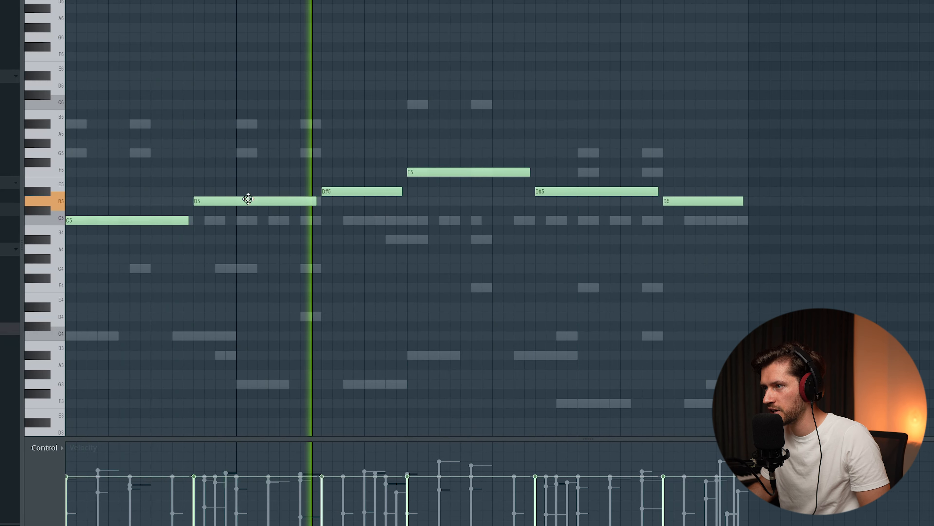
- Nudge the individual melody notes slightly off the grid for a more human timing and play back
left_click_drag(249, 199, 248, 199)
key("space")
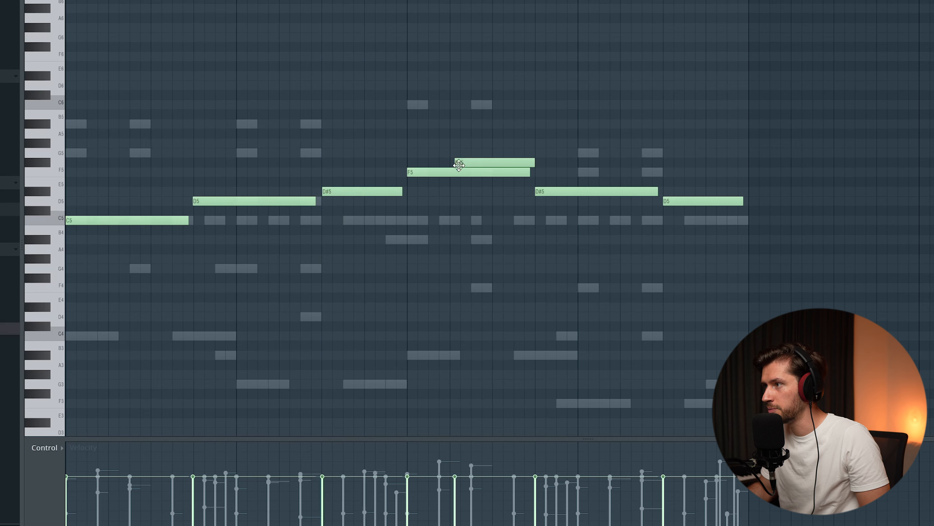
key("space")
left_click_drag(584, 194, 584, 195)
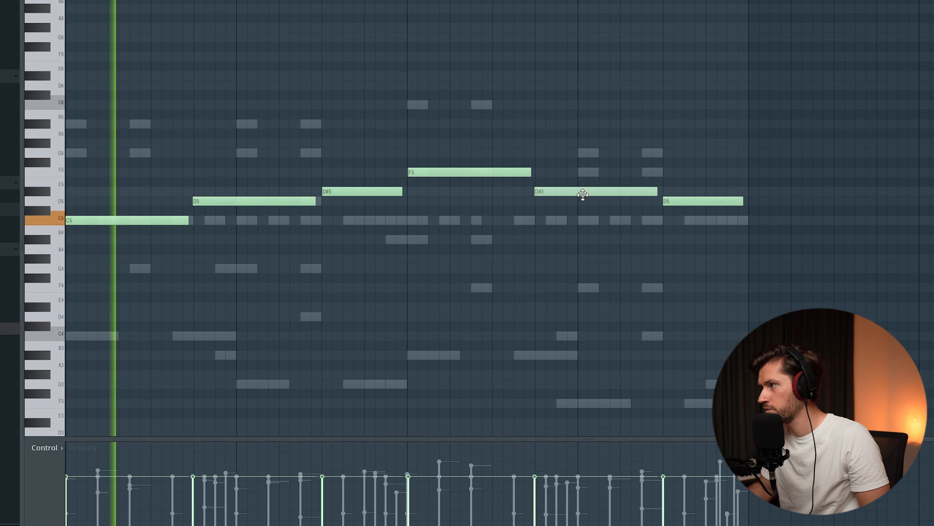
left_click_drag(728, 205, 727, 204)
- Rename the Kontakt 7 channel as Guitar and route it to mixer track 21
key("F6")
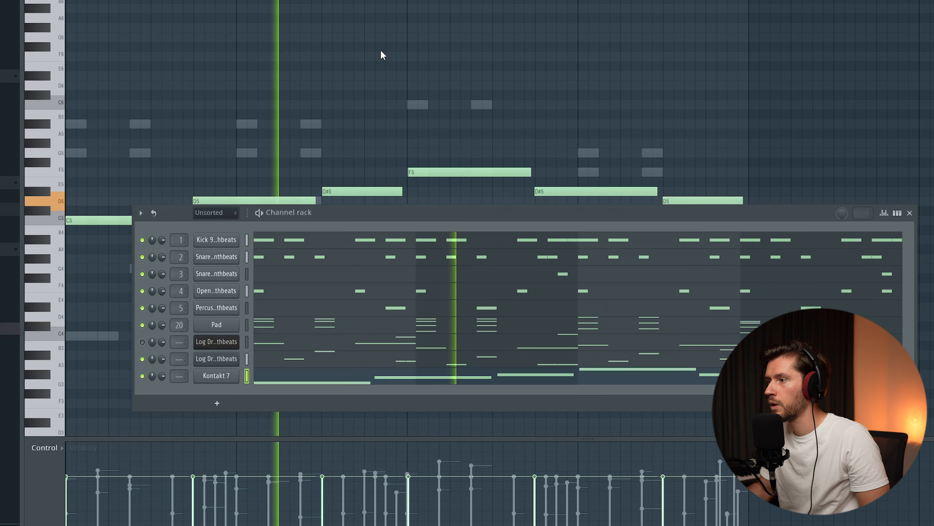
right_click(220, 385)
left_click(280, 406)
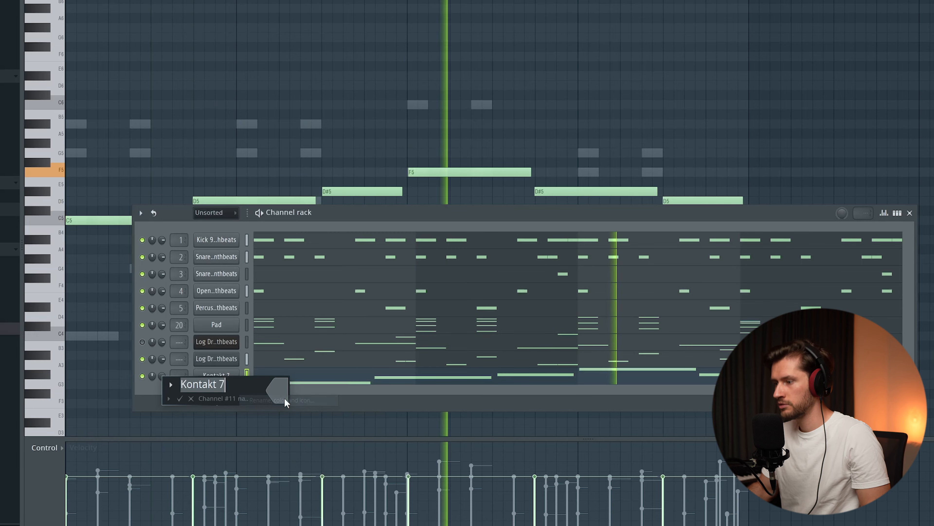
type("Guitar")
key("Return")
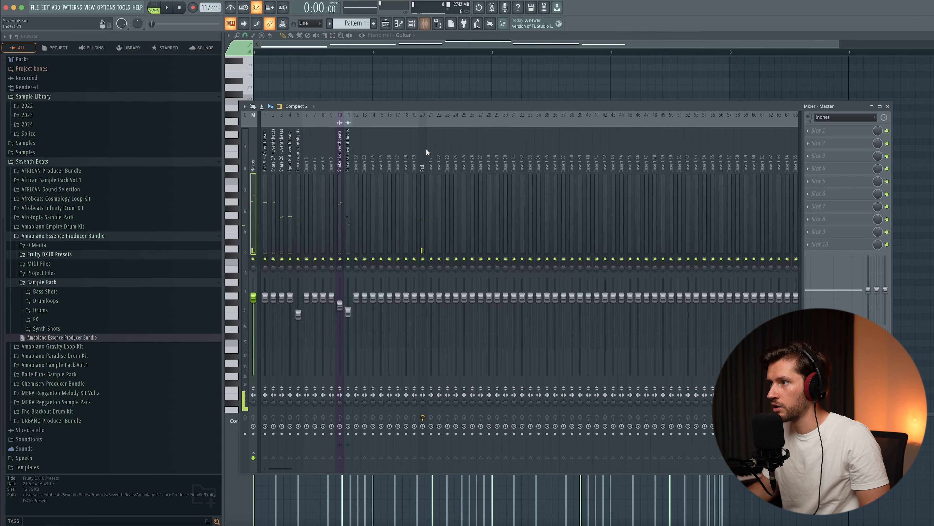
right_click(433, 168)
left_click(516, 201)
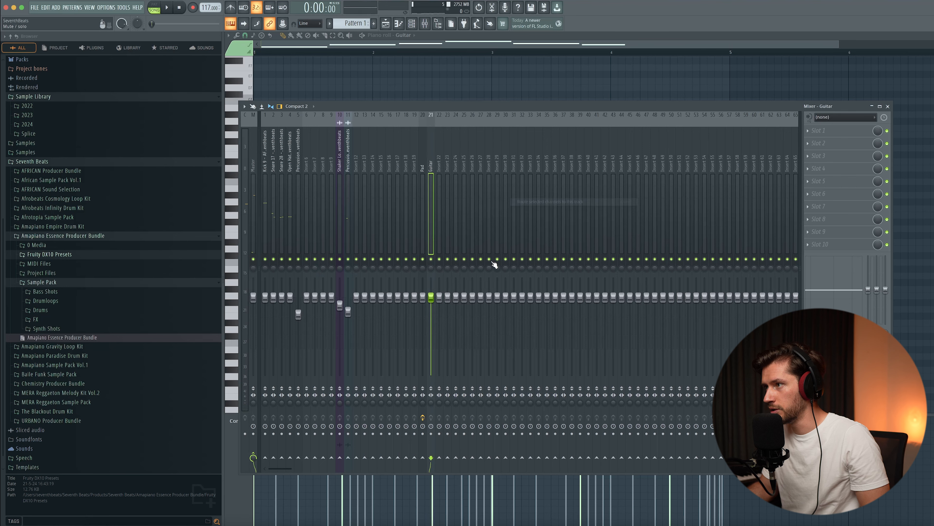
- Add ValhallaVintageVerb to the Guitar mixer track's first effect slot and load the CathedralMediumHall preset
left_click(825, 134)
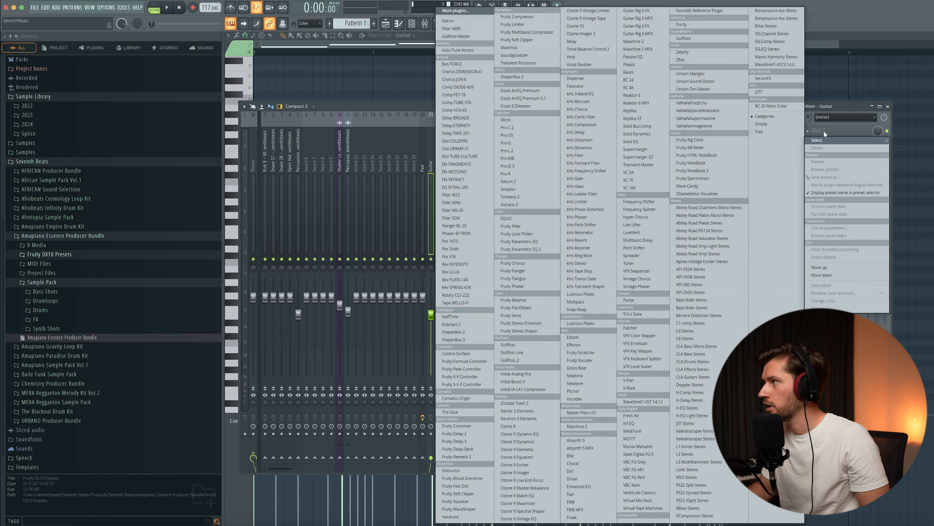
left_click(696, 125)
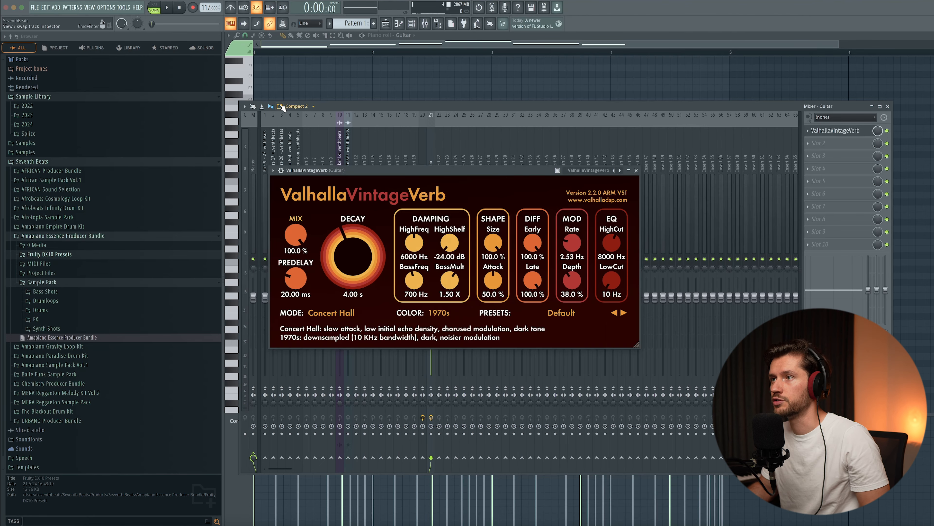
left_click_drag(370, 174, 383, 192)
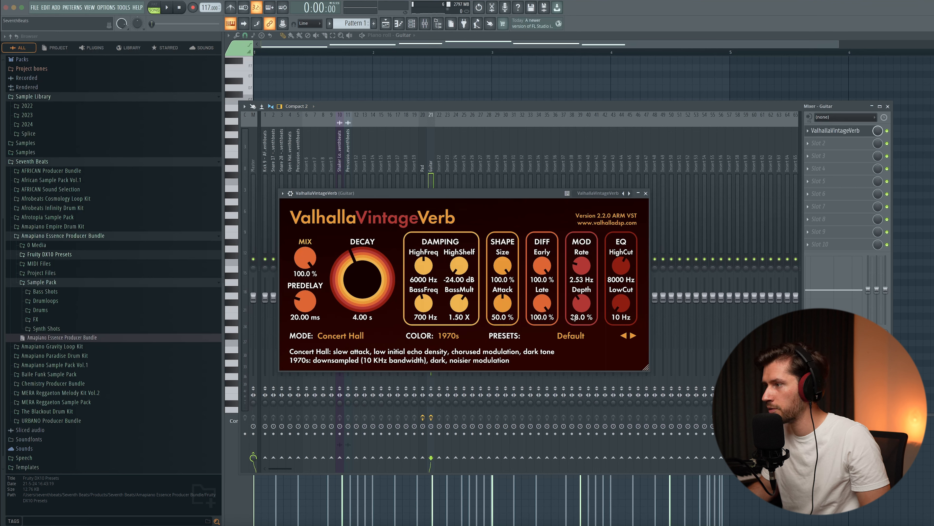
left_click(577, 336)
mouse_move(557, 417)
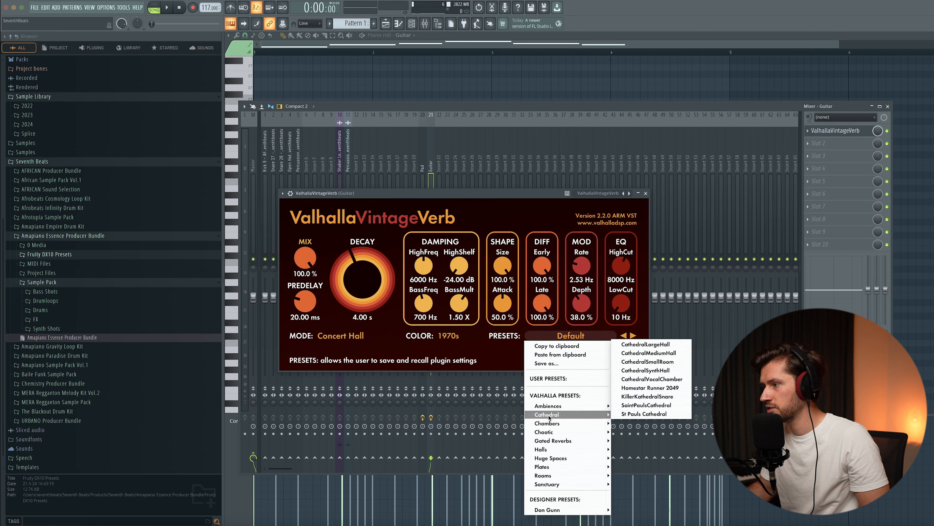
left_click(649, 352)
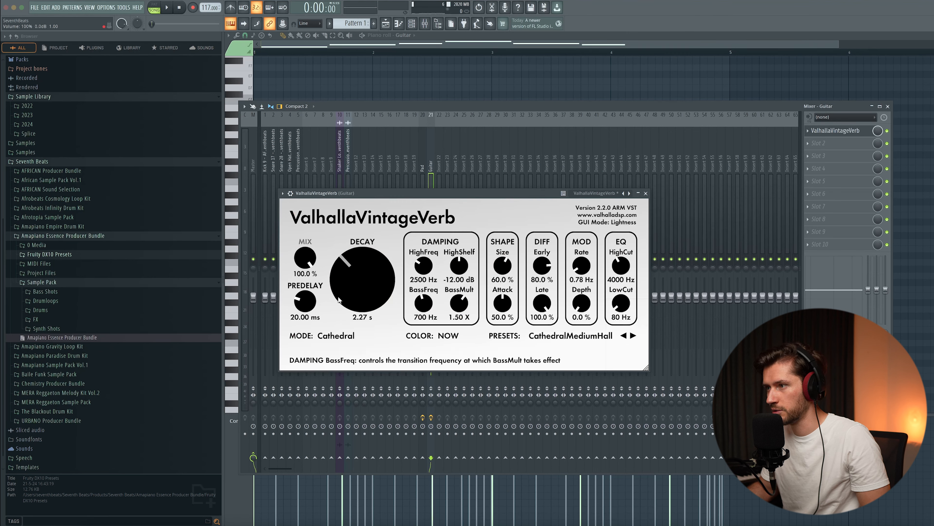
- Set the guitar reverb's mix to 26.4%, listen to it in the pattern, and close the reverb and mixer
left_click_drag(305, 261, 308, 313)
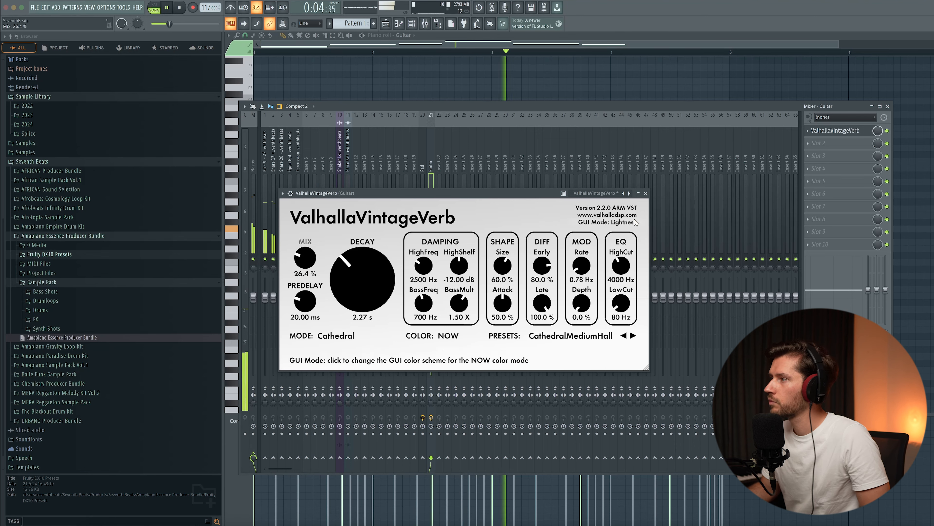
left_click(638, 193)
left_click(637, 192)
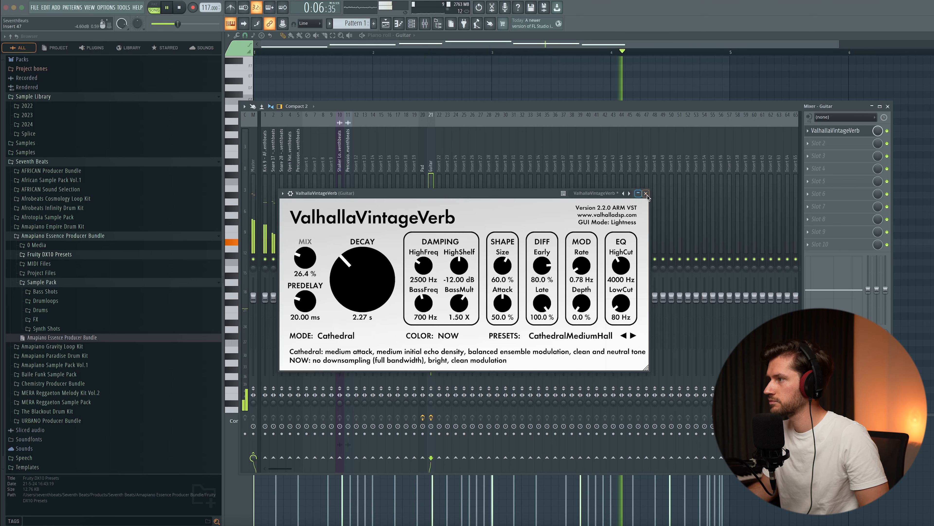
left_click(645, 193)
key("F9")
key("space")
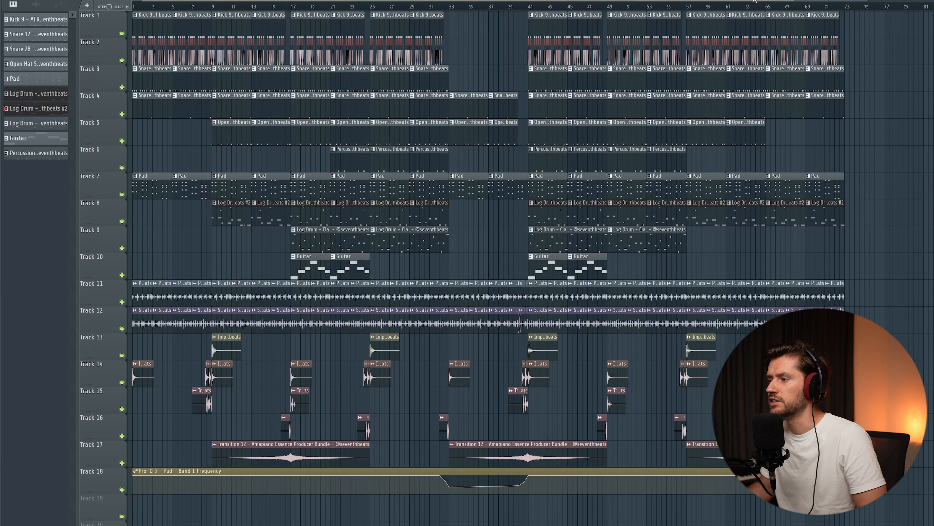
- Solo playlist tracks 13 to 15 and play the impact and transition effects leading into bar 9
left_click_drag(866, 1, 396, 3)
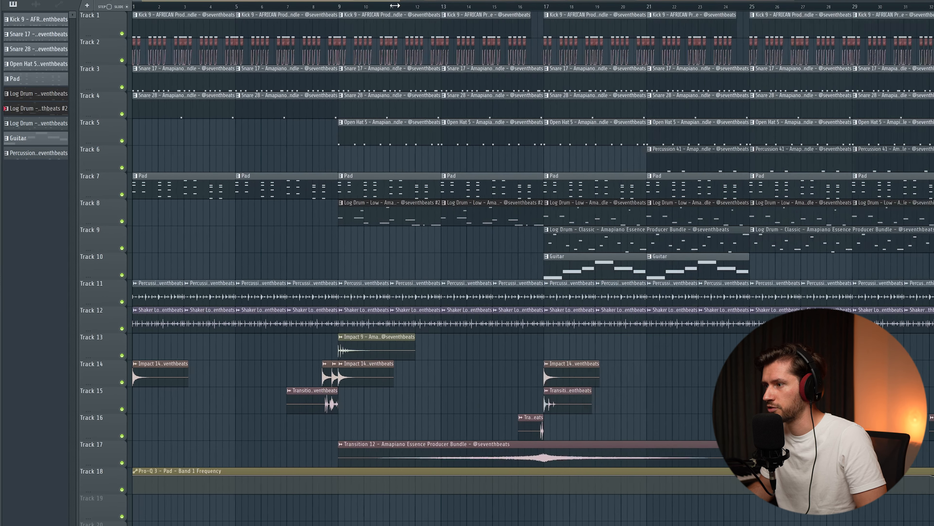
left_click_drag(122, 356, 121, 409)
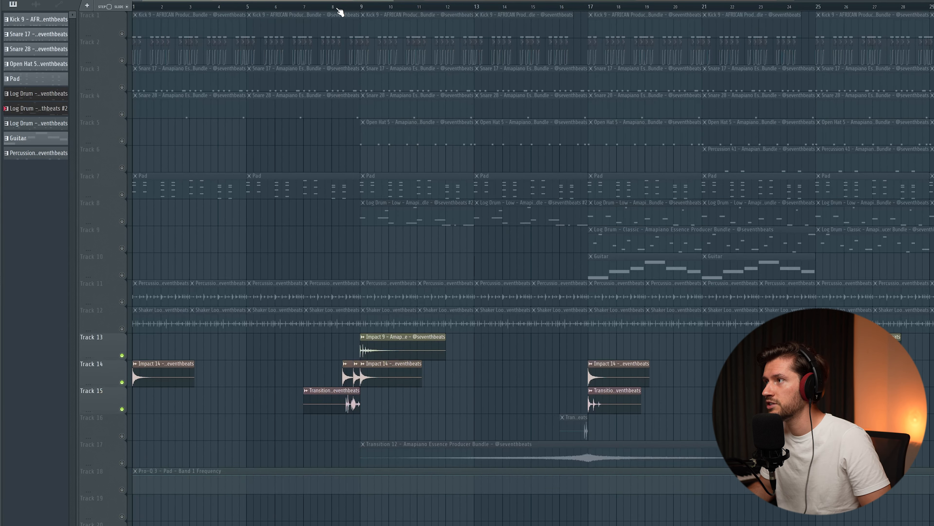
key("space")
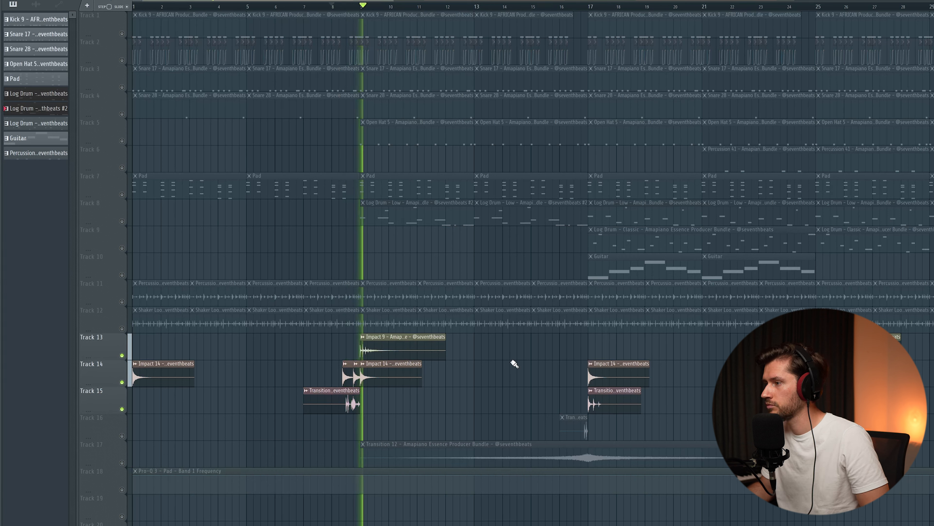
key("space")
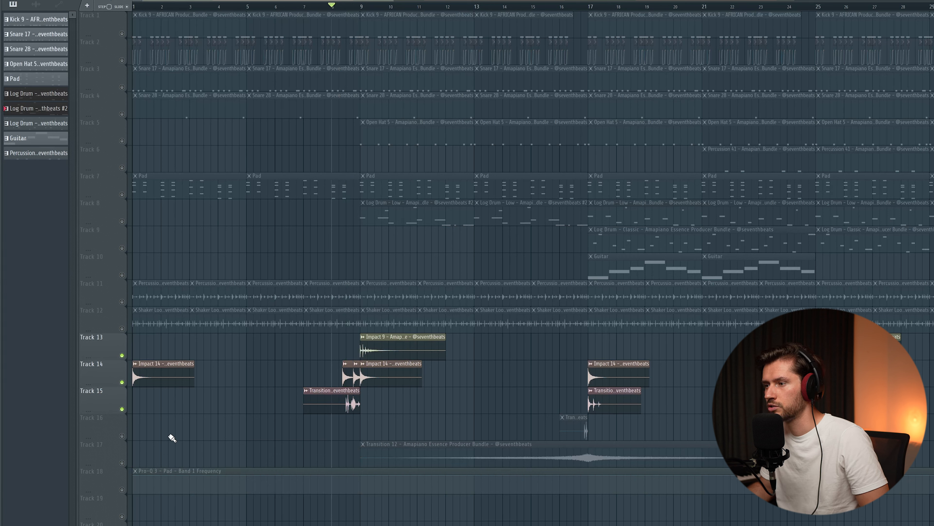
- Solo track 16 together with tracks 14 and 15, play the transition into bar 17, and cue playback just before bar 24
left_click(123, 435)
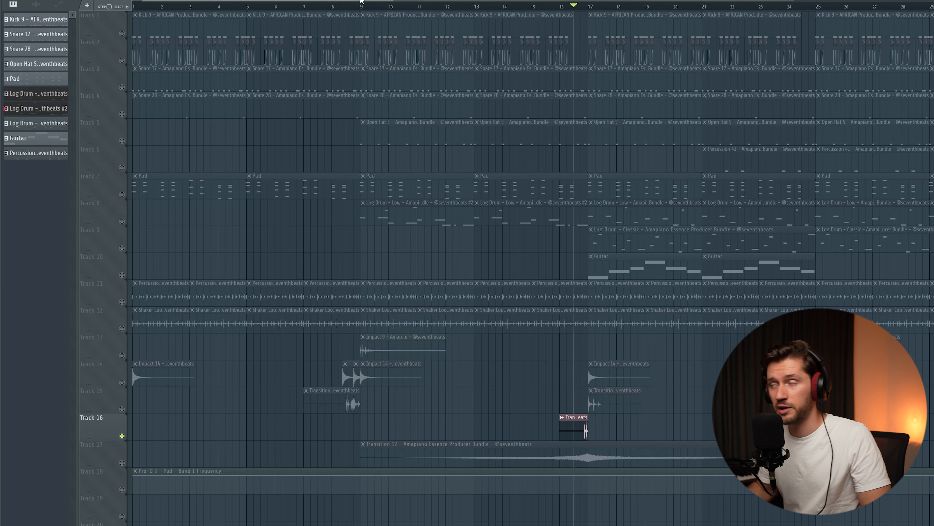
scroll(362, 2, "right", 5)
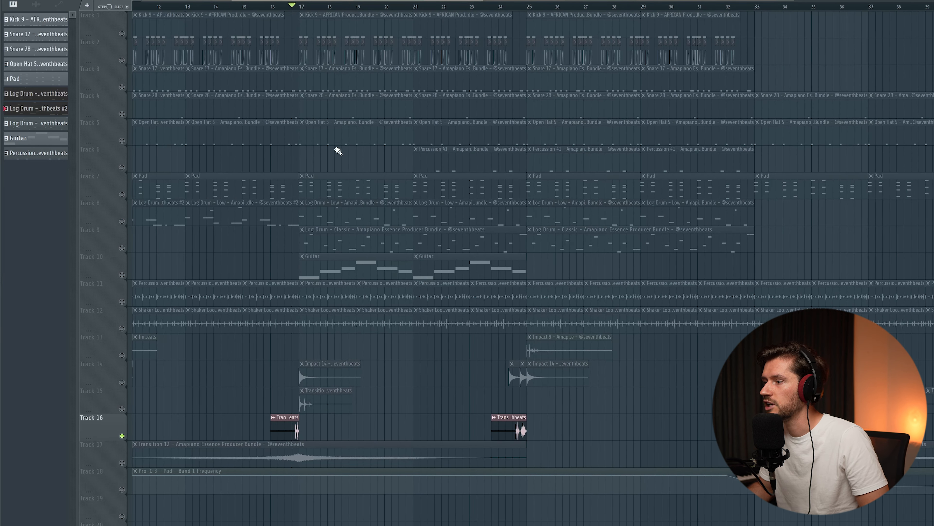
key("space")
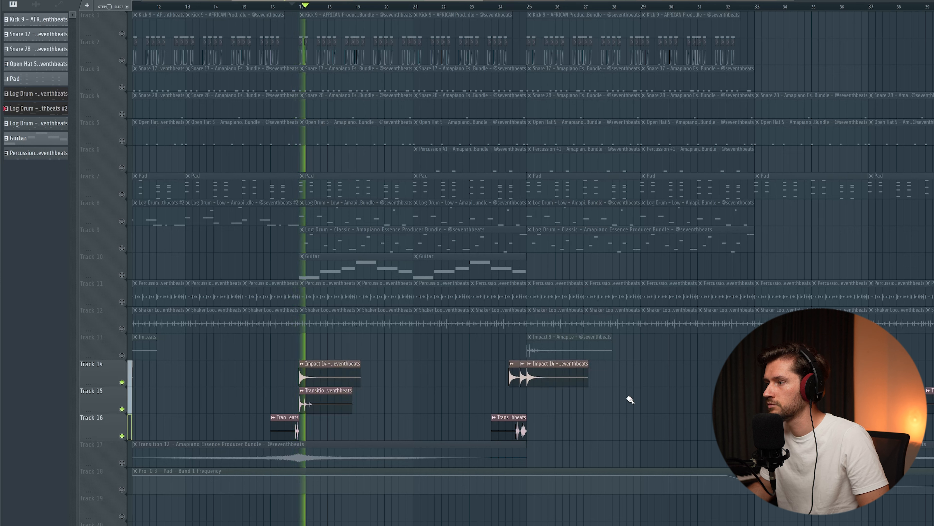
left_click(503, 6)
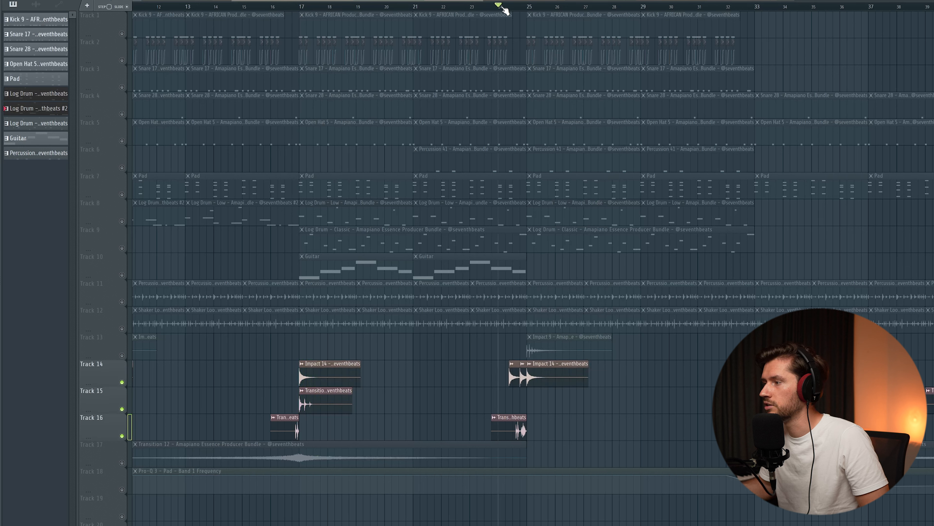